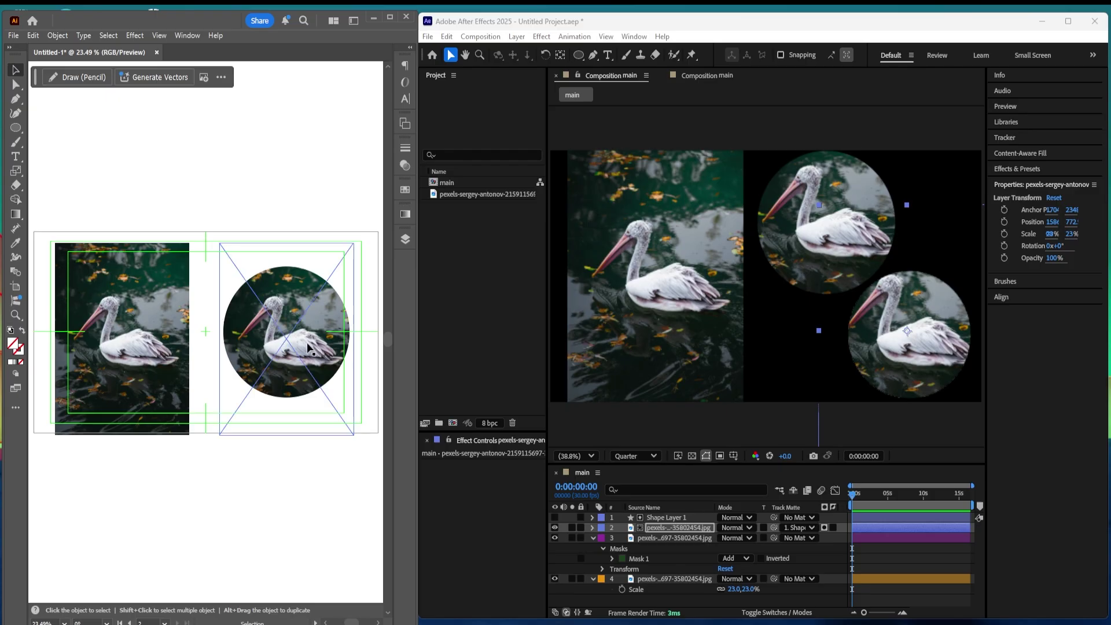
{"action": "scroll", "coordinate": [217, 317], "scroll_direction": "up", "scroll_amount": 1}
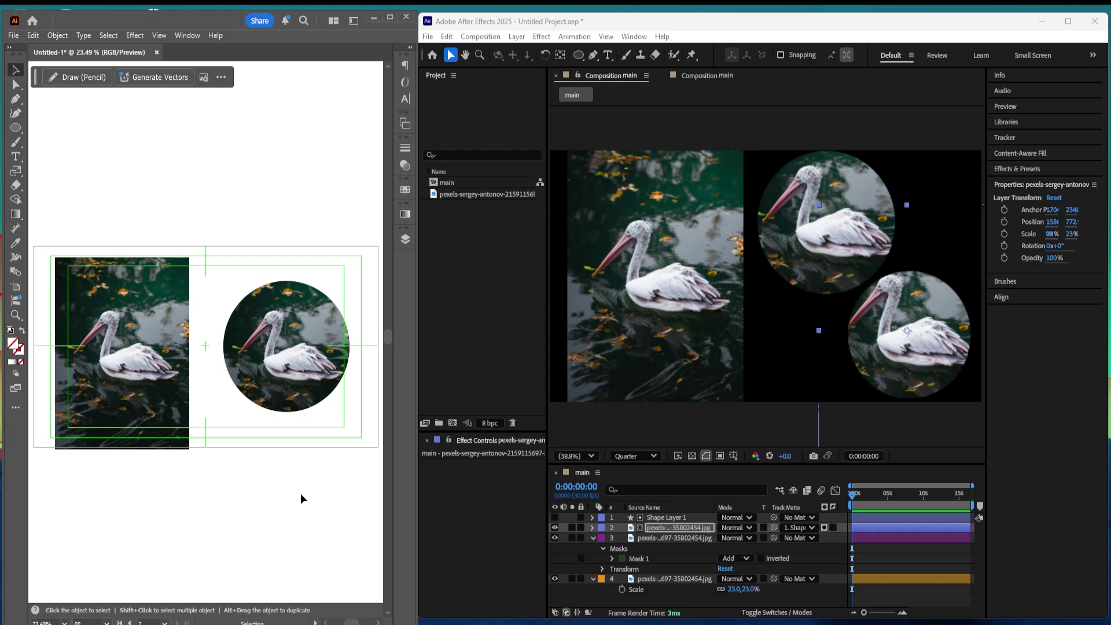
{"action": "left_click", "coordinate": [291, 342]}
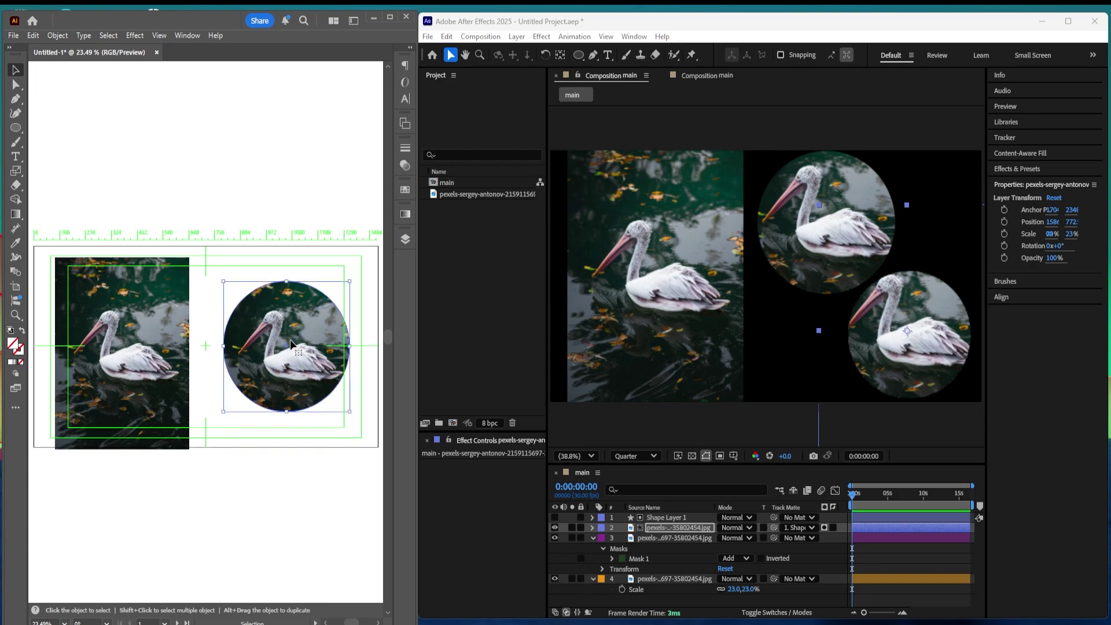
{"action": "left_click", "coordinate": [130, 303]}
{"action": "left_click", "coordinate": [213, 307]}
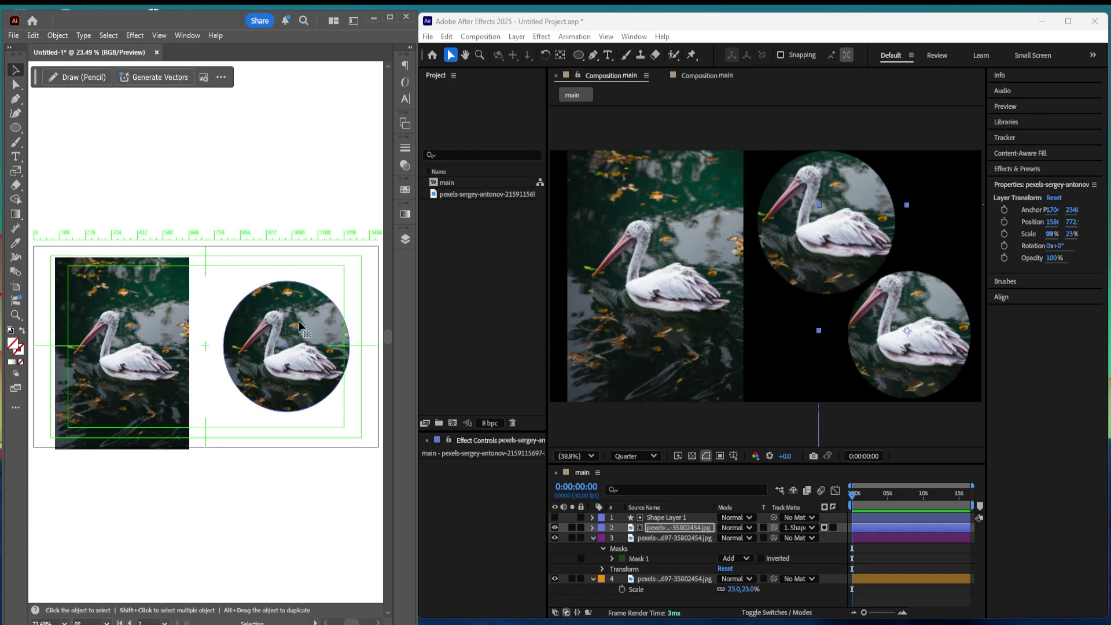
{"action": "left_click", "coordinate": [298, 321]}
{"action": "left_click", "coordinate": [287, 237]}
Step: Select the circular clipped photo and expand Layer 1 and its Clip Group in the layer list to examine the mask structure
{"action": "left_click", "coordinate": [294, 328]}
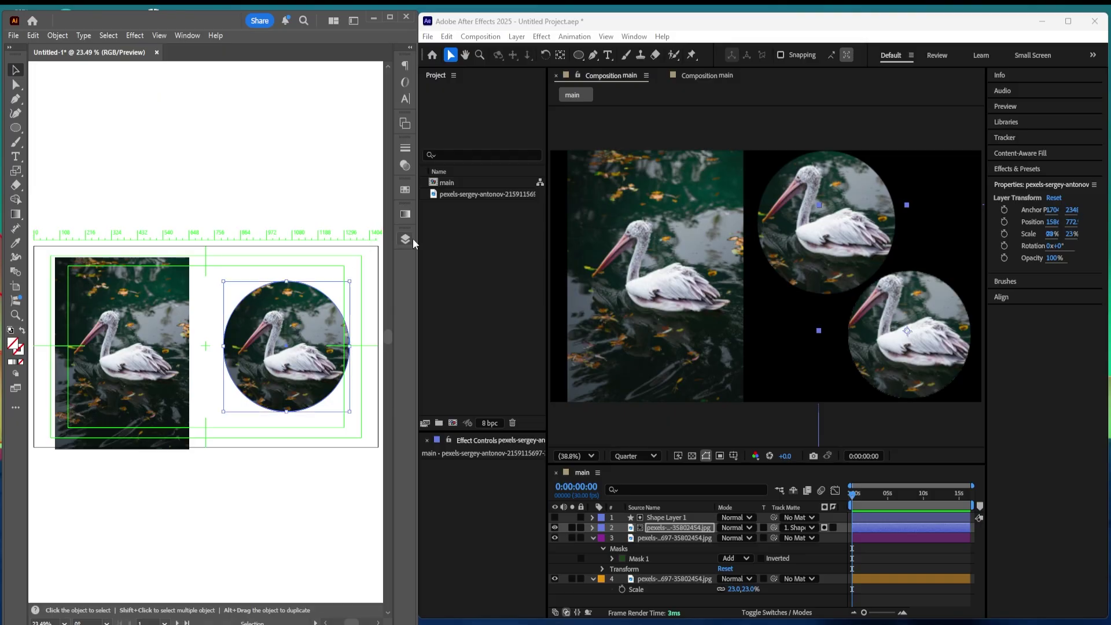
{"action": "left_click", "coordinate": [405, 239]}
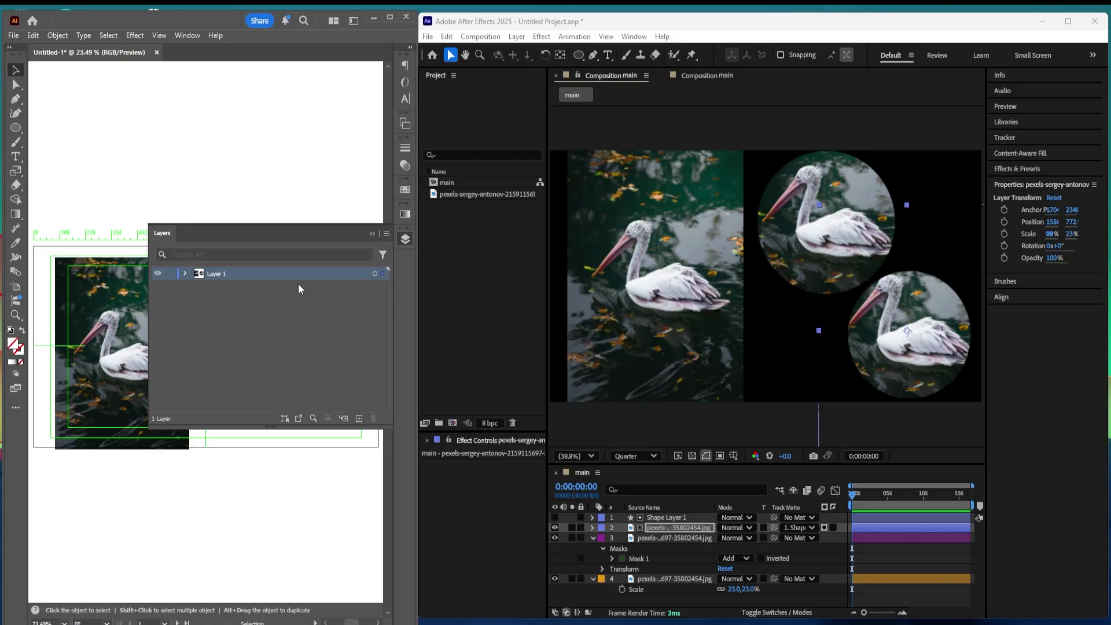
{"action": "left_click", "coordinate": [184, 274]}
{"action": "left_click_drag", "start_coordinate": [235, 230], "coordinate": [182, 442]}
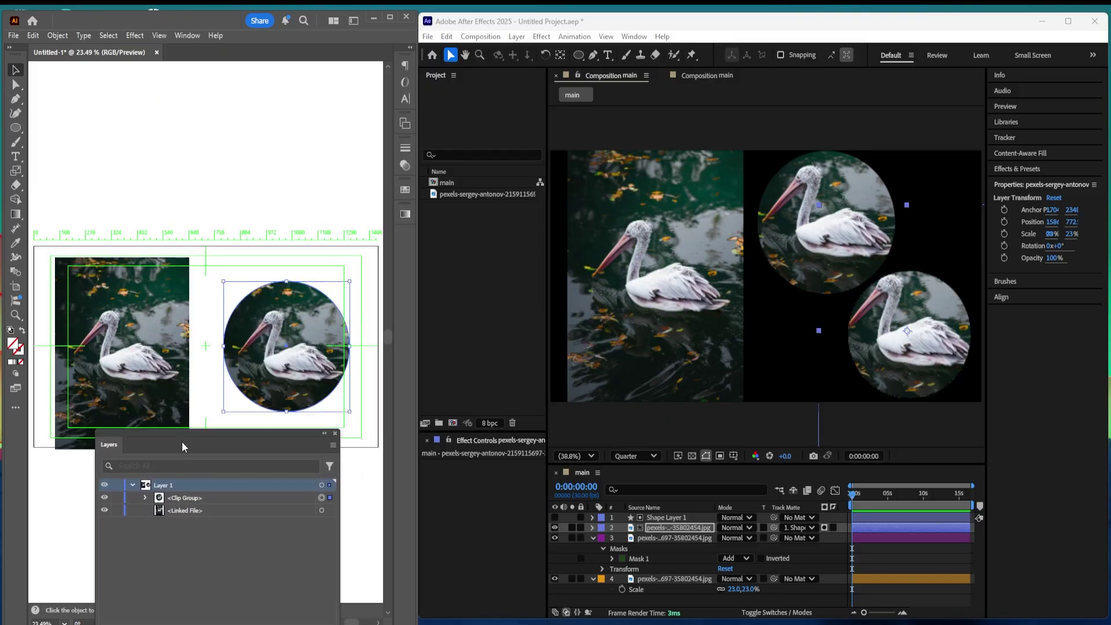
{"action": "left_click", "coordinate": [206, 499]}
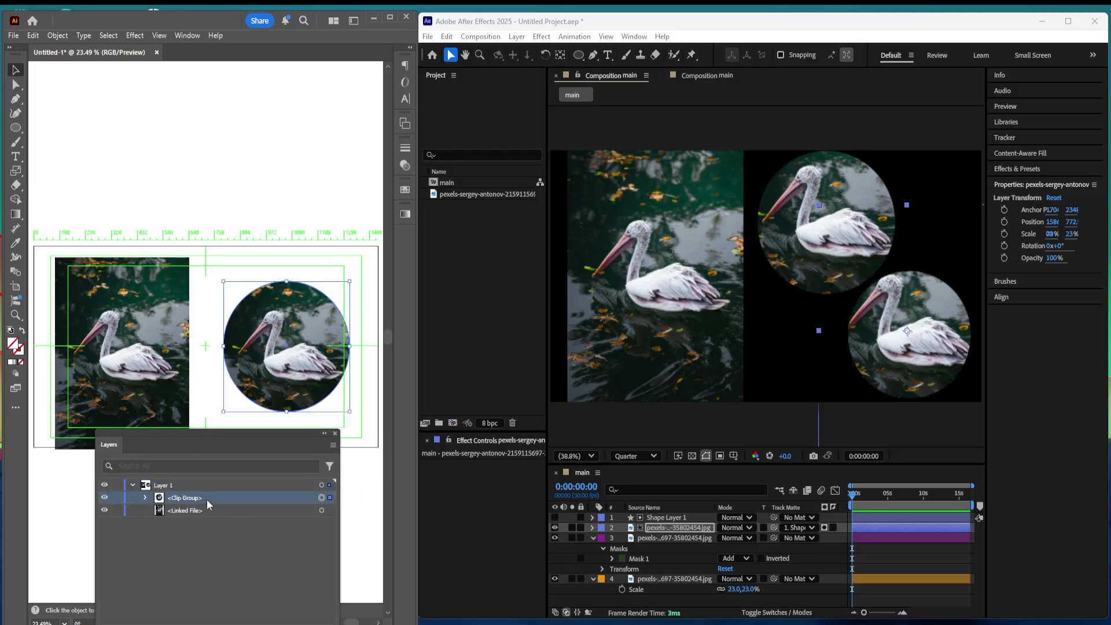
{"action": "left_click", "coordinate": [145, 497]}
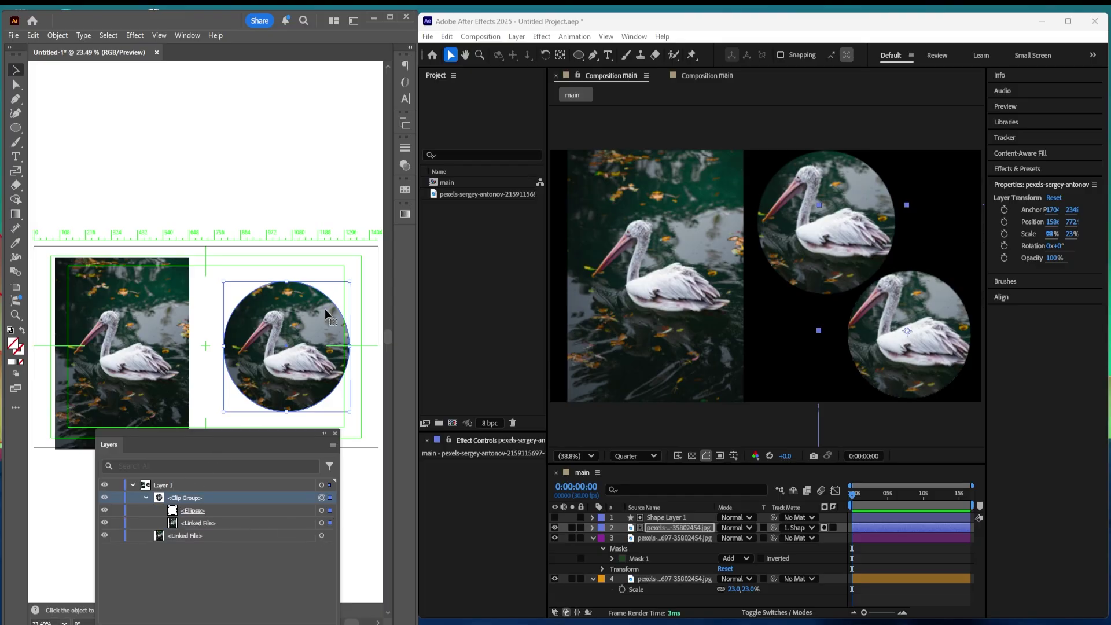
{"action": "left_click", "coordinate": [321, 224]}
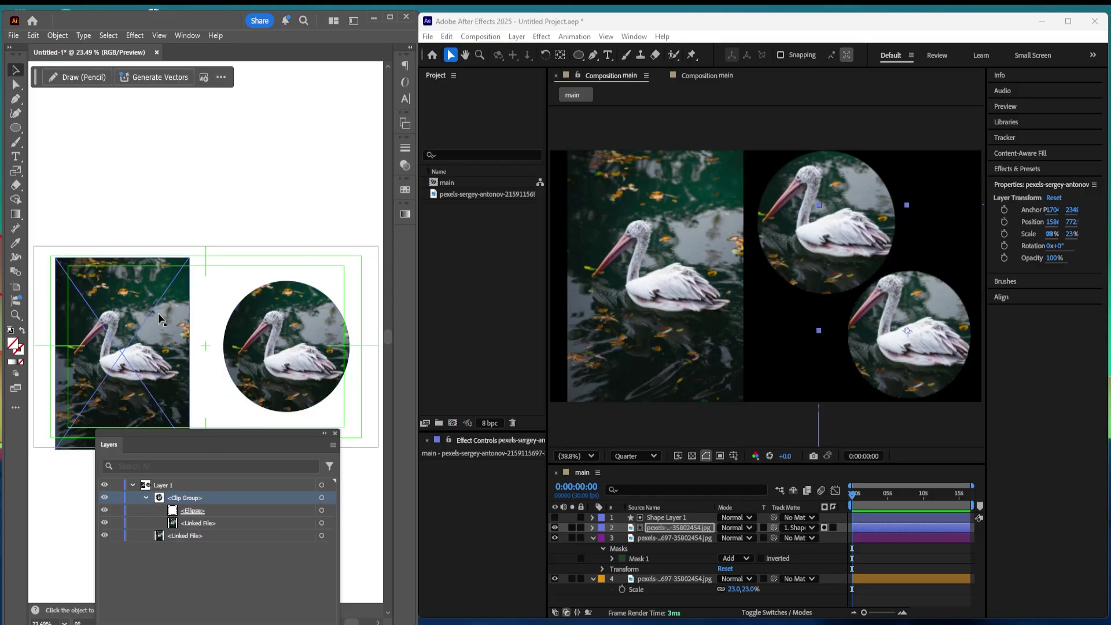
Step: Duplicate the rectangular pelican photo and place the copy above the artboard
{"action": "key", "text": "m"}
{"action": "key", "text": "v"}
{"action": "left_click", "coordinate": [145, 340]}
{"action": "left_click_drag", "start_coordinate": [135, 349], "coordinate": [268, 155]}
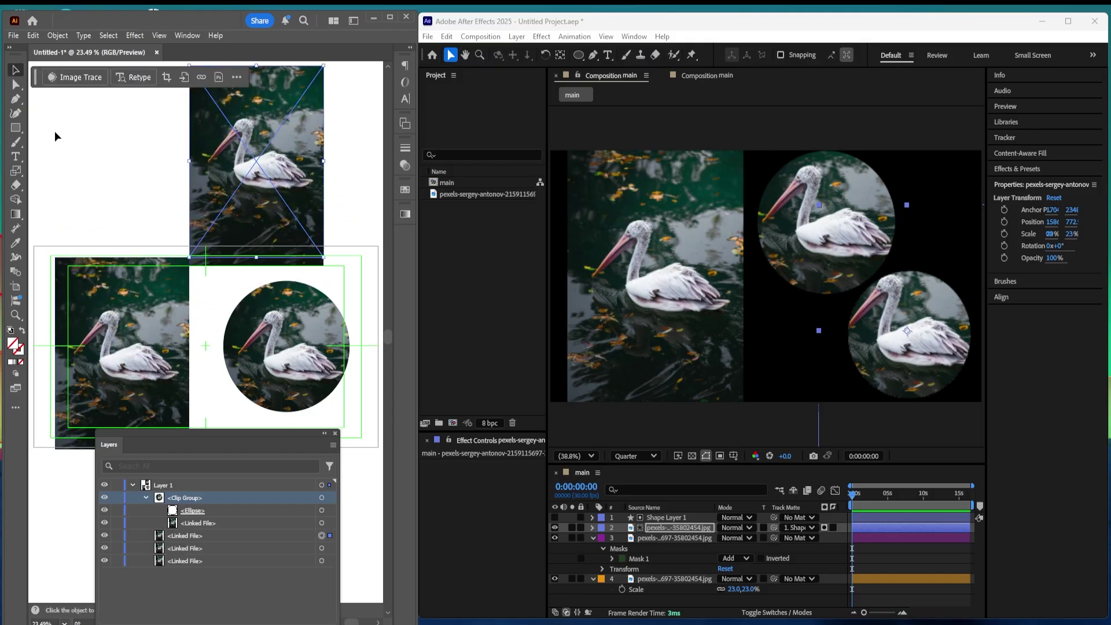
Step: Draw a circle with the Ellipse tool around the pelican on the duplicated photo
{"action": "right_click", "coordinate": [18, 127]}
{"action": "left_click", "coordinate": [64, 145]}
{"action": "left_click_drag", "start_coordinate": [221, 112], "coordinate": [303, 196]}
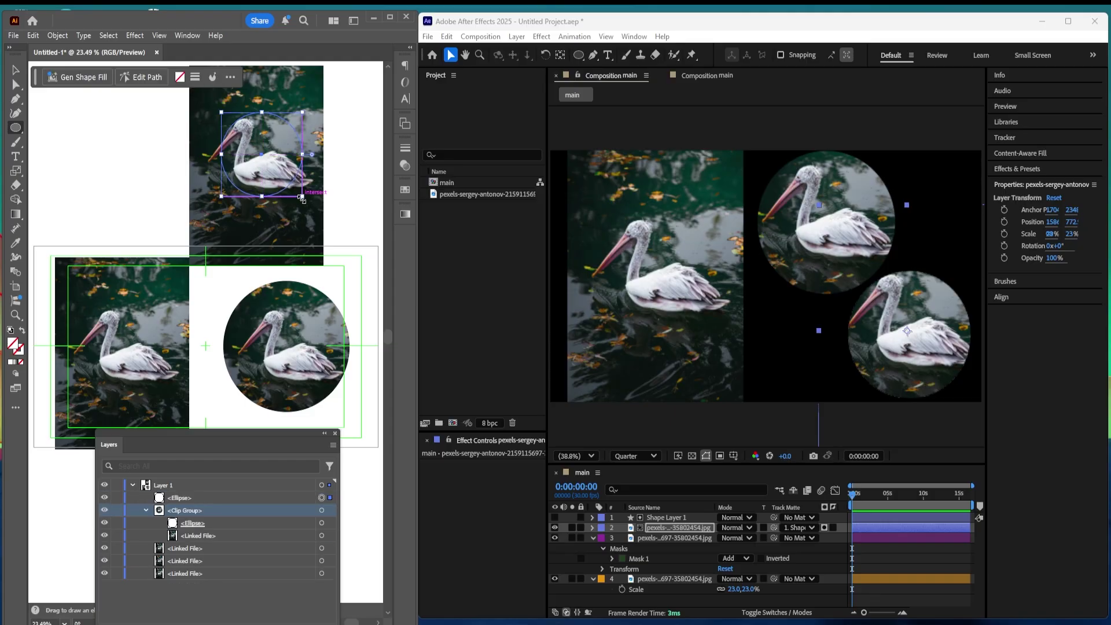
Step: Make a clipping mask from the new circle and the duplicated photo beneath it
{"action": "key", "text": "v"}
{"action": "left_click", "coordinate": [255, 167], "text": "shift"}
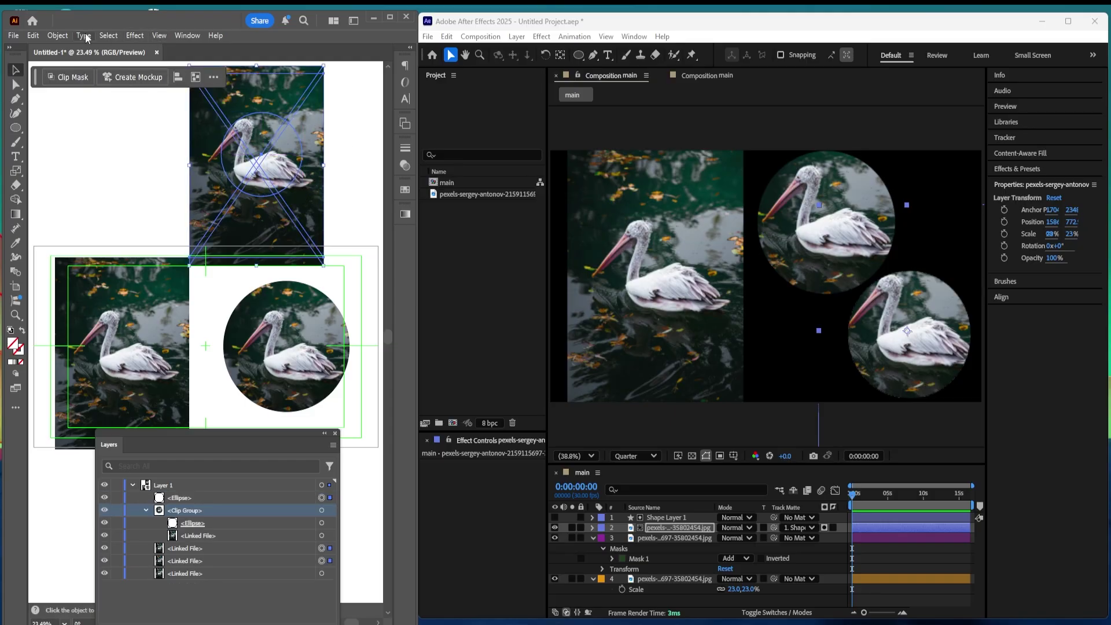
{"action": "left_click", "coordinate": [57, 37]}
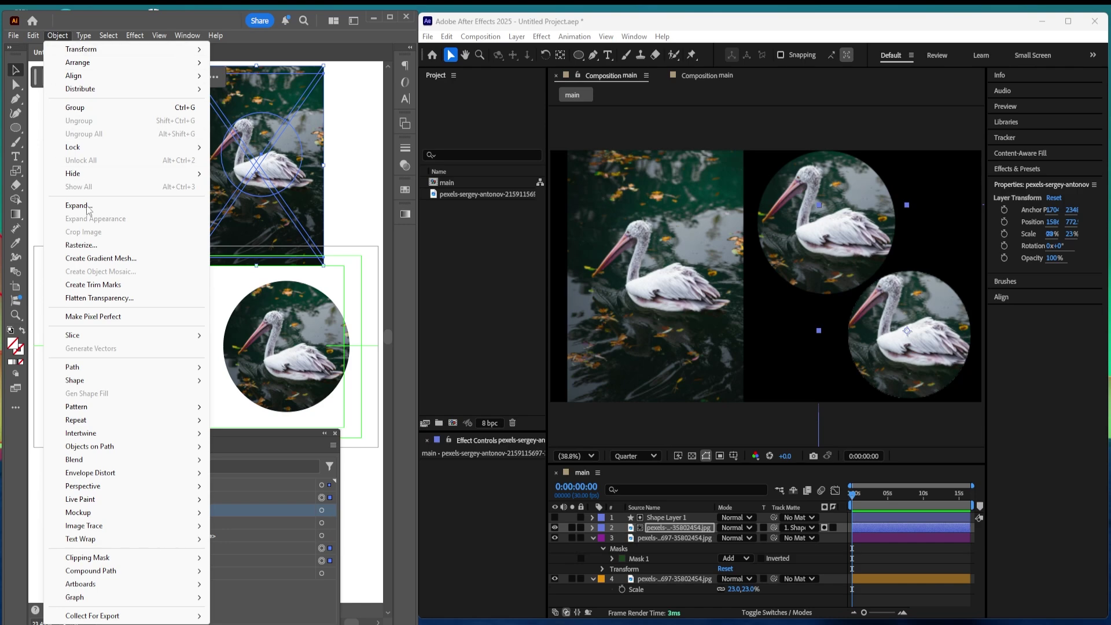
{"action": "mouse_move", "coordinate": [129, 559]}
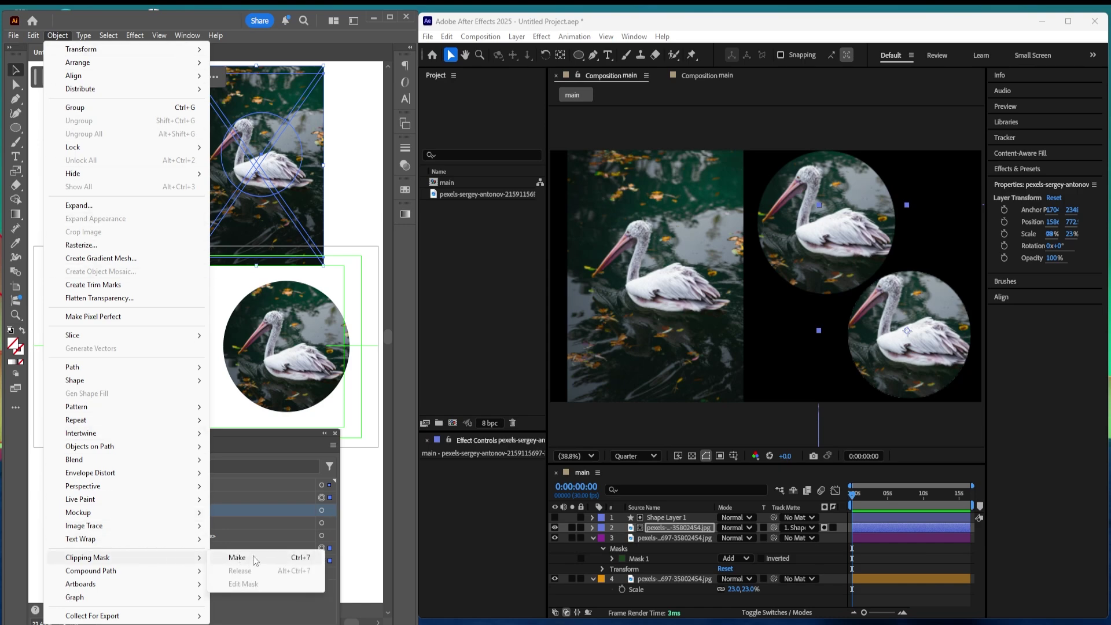
{"action": "left_click", "coordinate": [310, 558]}
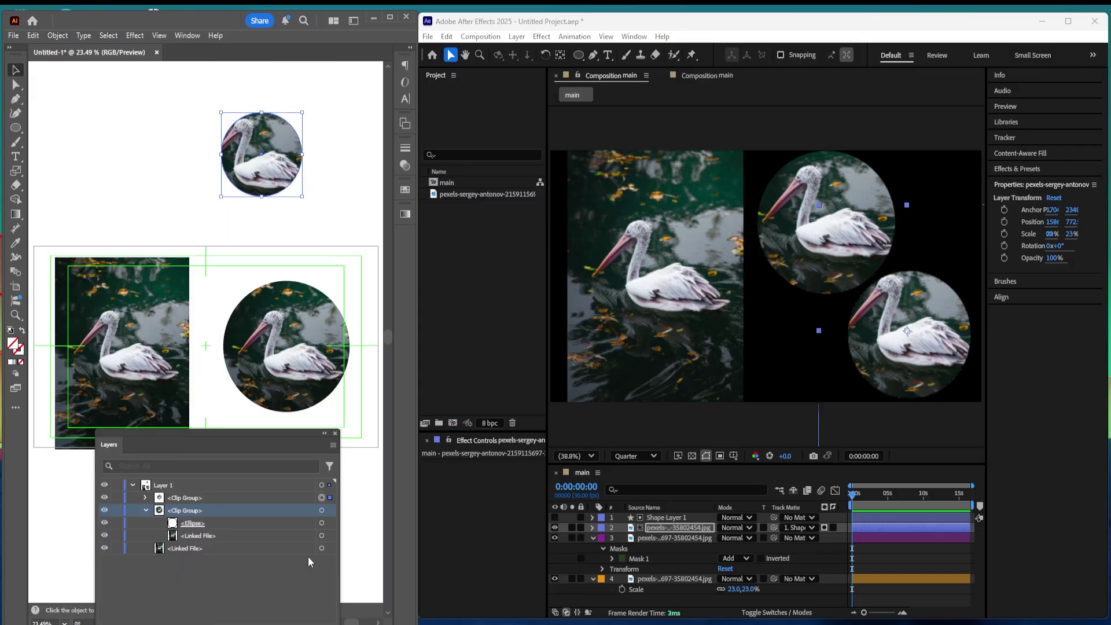
{"action": "left_click", "coordinate": [322, 181]}
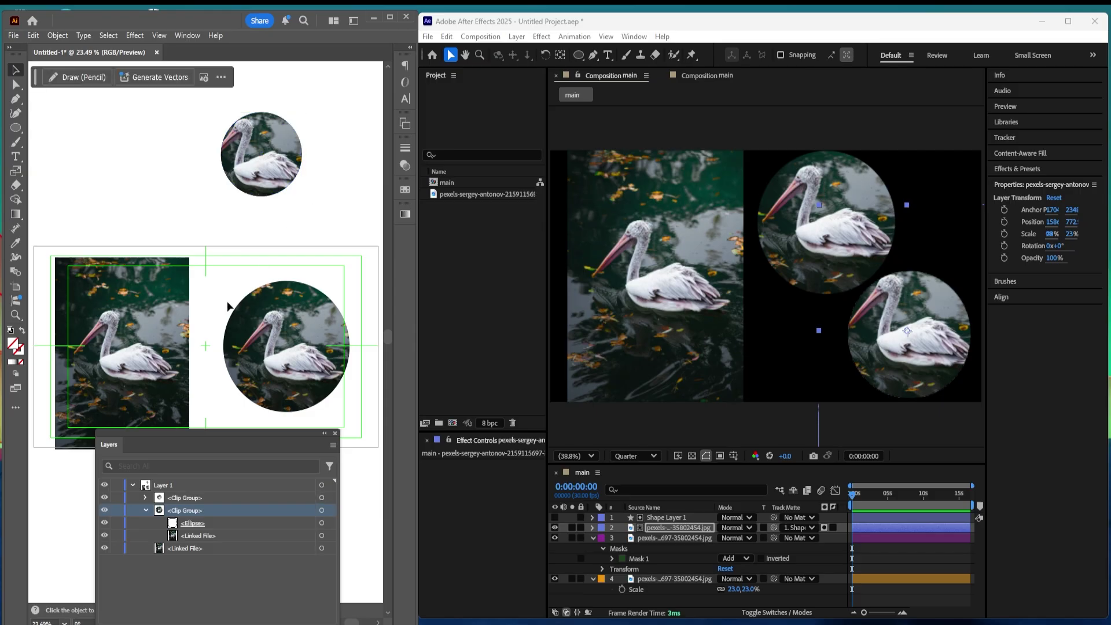
Step: Expand the newly made Clip Group, target its ellipse and release the clipping mask
{"action": "left_click", "coordinate": [219, 518]}
{"action": "left_click", "coordinate": [321, 535]}
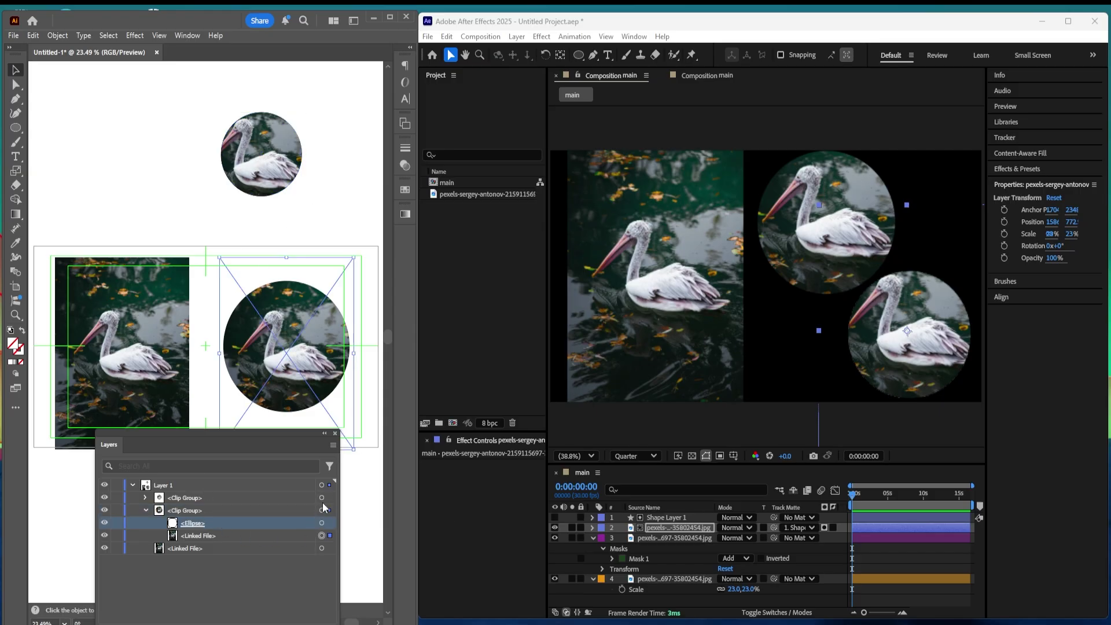
{"action": "left_click", "coordinate": [147, 497]}
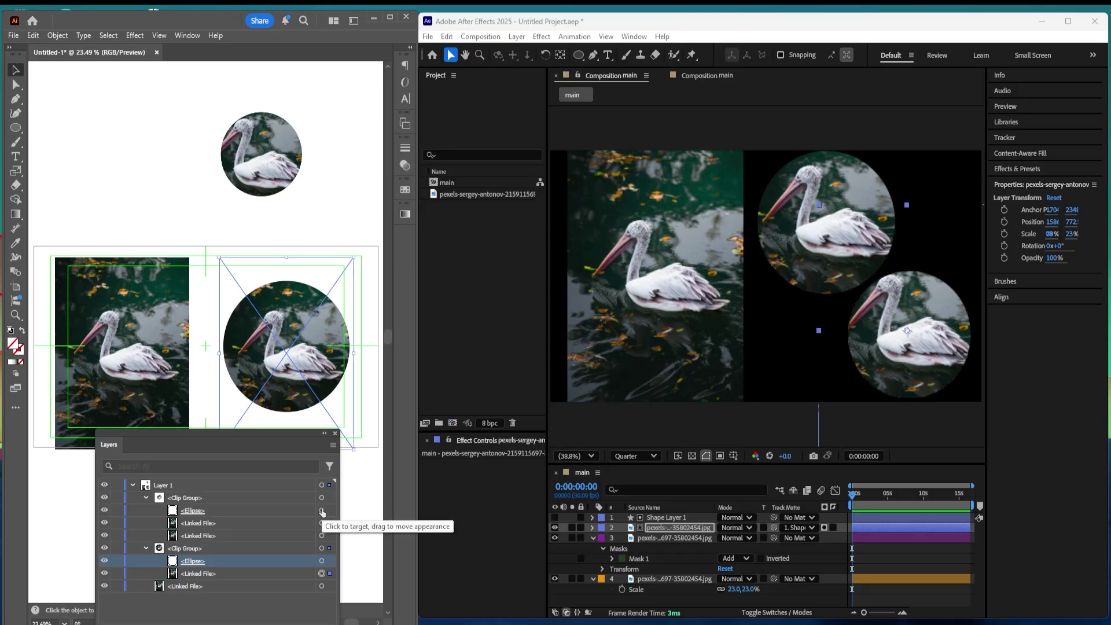
{"action": "left_click", "coordinate": [322, 512]}
{"action": "key", "text": "ctrl+alt+7"}
Step: Switch to After Effects and expand Mask 1 of the upper circular photo layer to examine its mask properties
{"action": "left_click", "coordinate": [891, 547]}
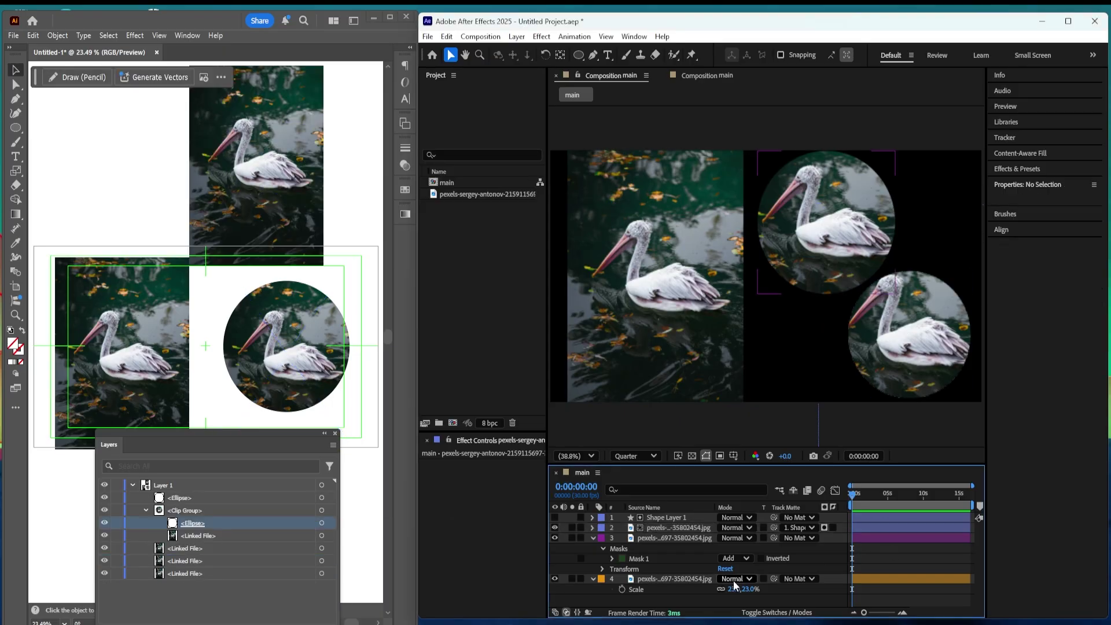
{"action": "left_click", "coordinate": [685, 578]}
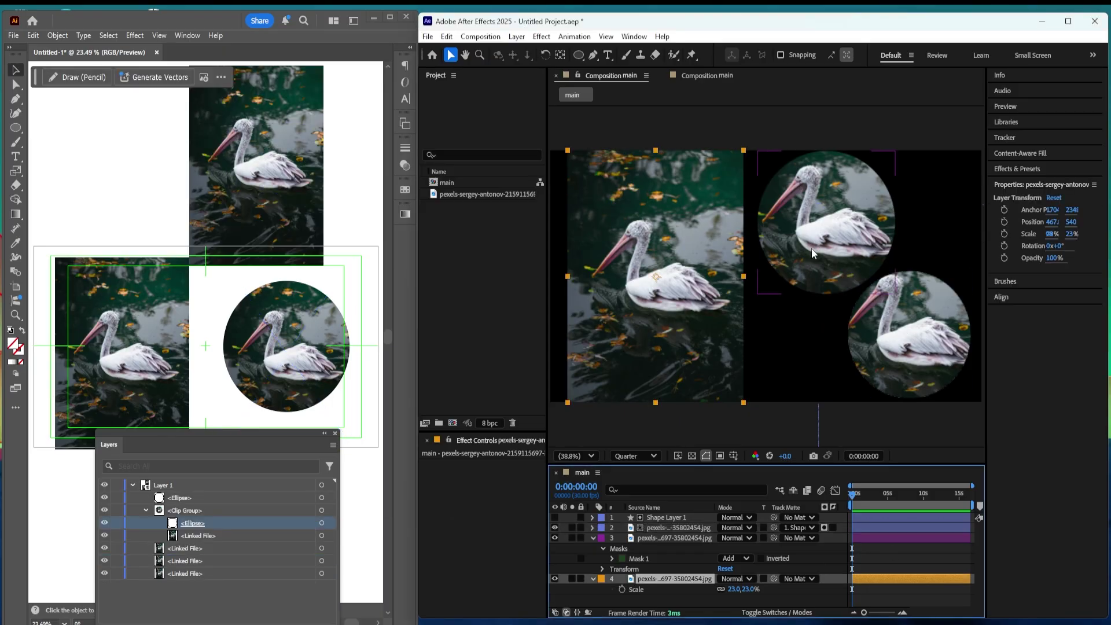
{"action": "left_click", "coordinate": [771, 277]}
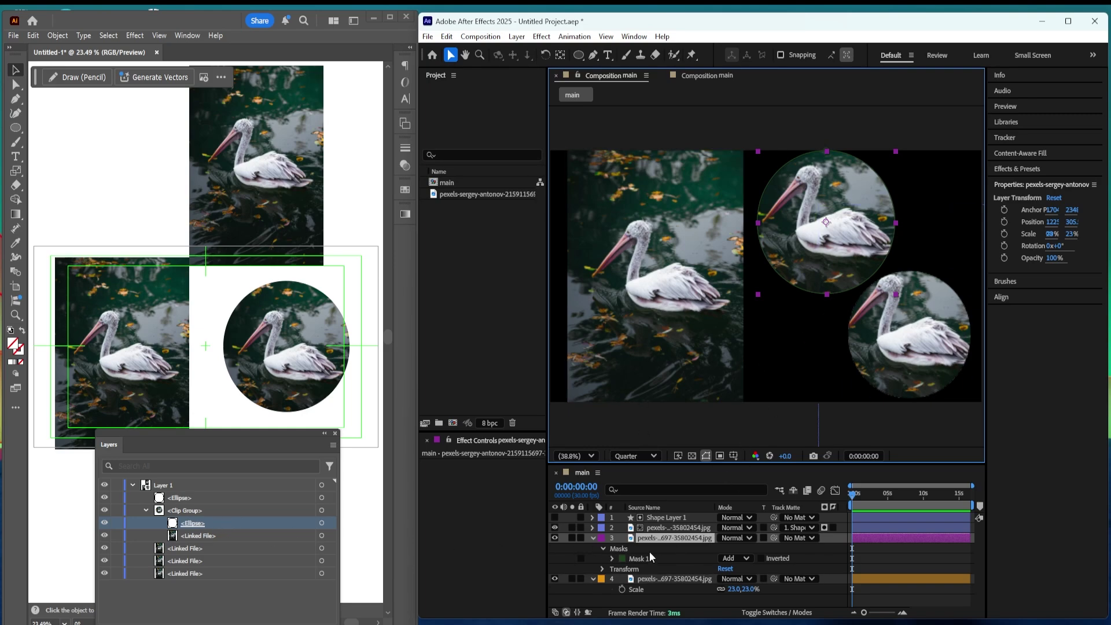
{"action": "left_click", "coordinate": [611, 558]}
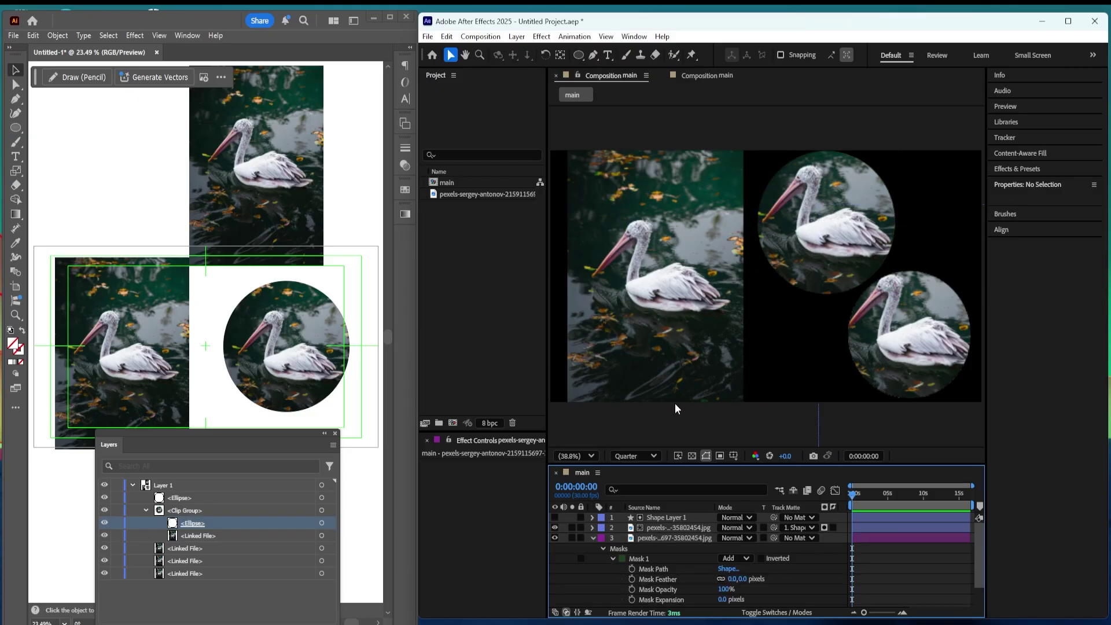
{"action": "left_click", "coordinate": [680, 308]}
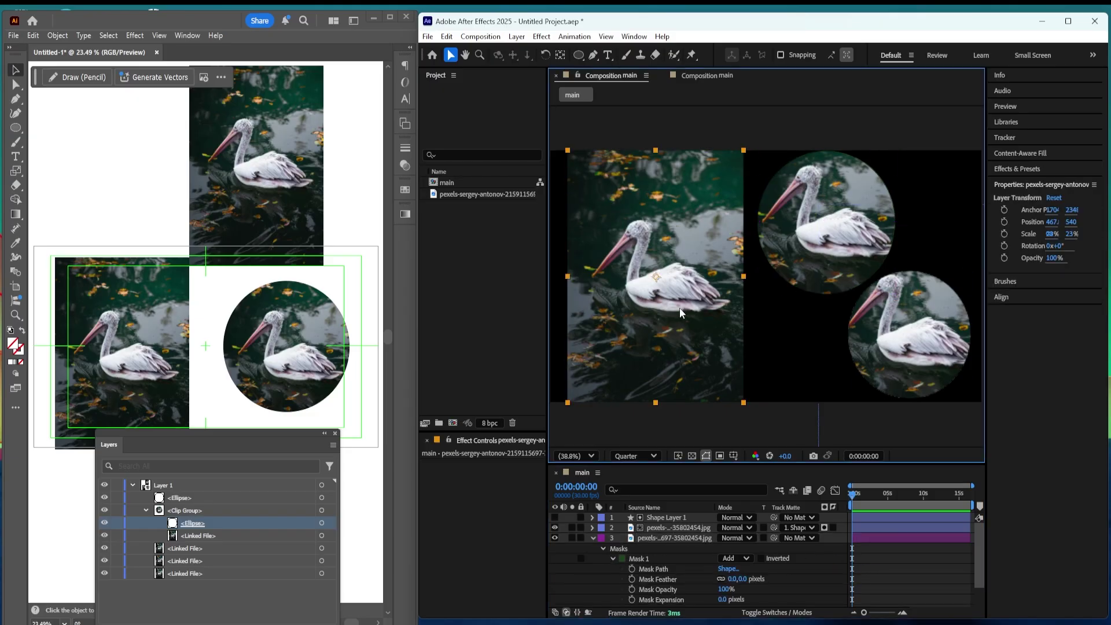
{"action": "left_click", "coordinate": [578, 56]}
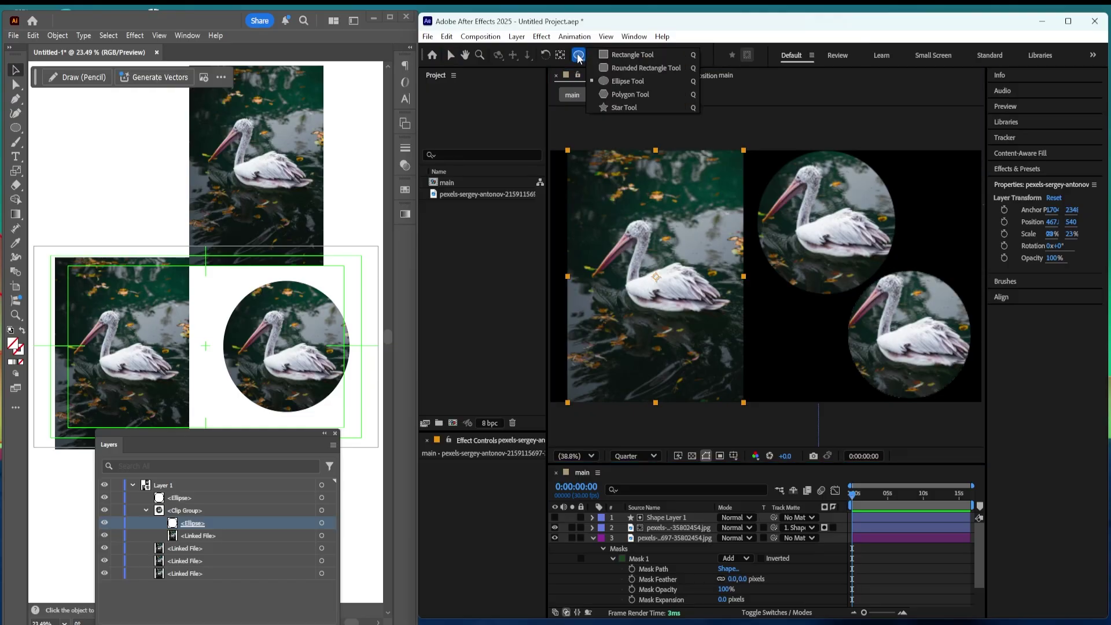
{"action": "left_click", "coordinate": [890, 560]}
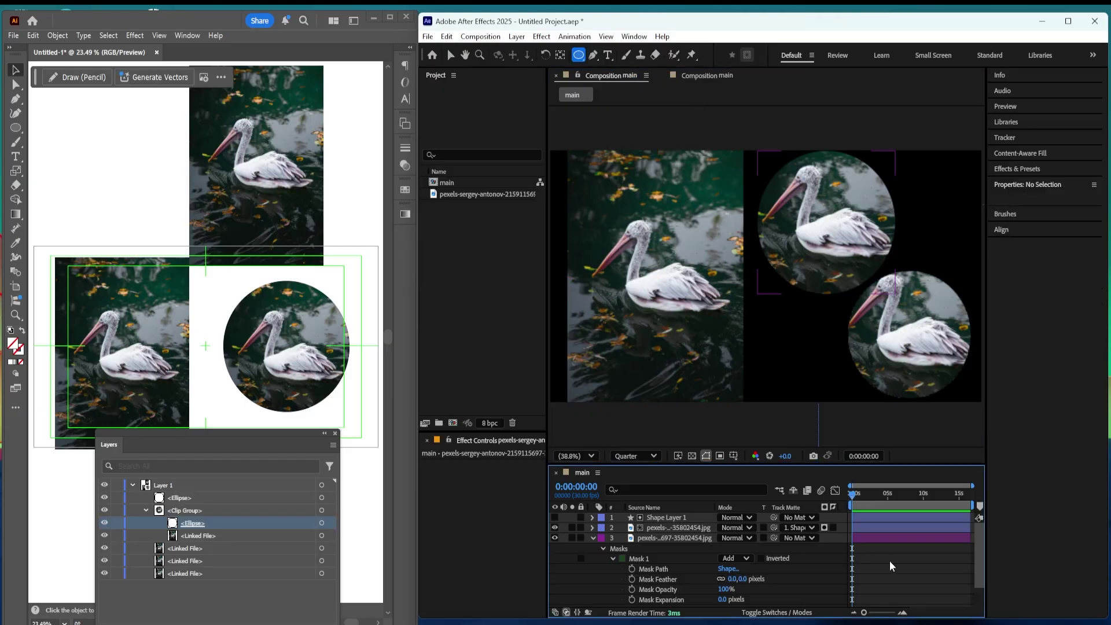
{"action": "key", "text": "v"}
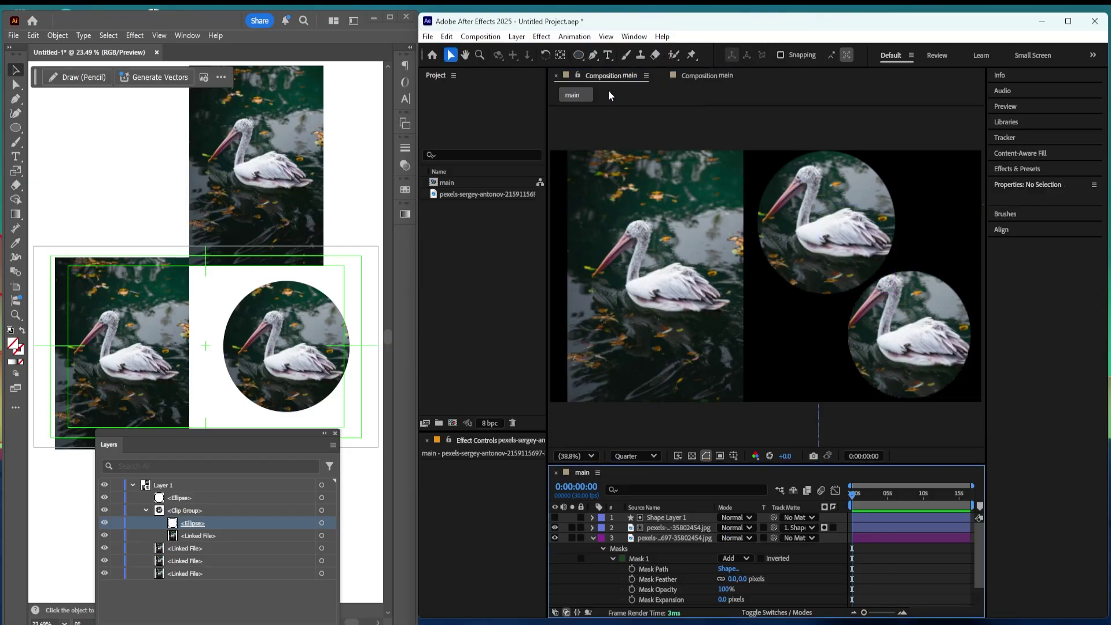
Step: Draw a light blue rectangle over the large photo with no layer selected, and delete the resulting shape layer
{"action": "left_click", "coordinate": [578, 56]}
{"action": "left_click", "coordinate": [578, 60]}
{"action": "left_click", "coordinate": [613, 54]}
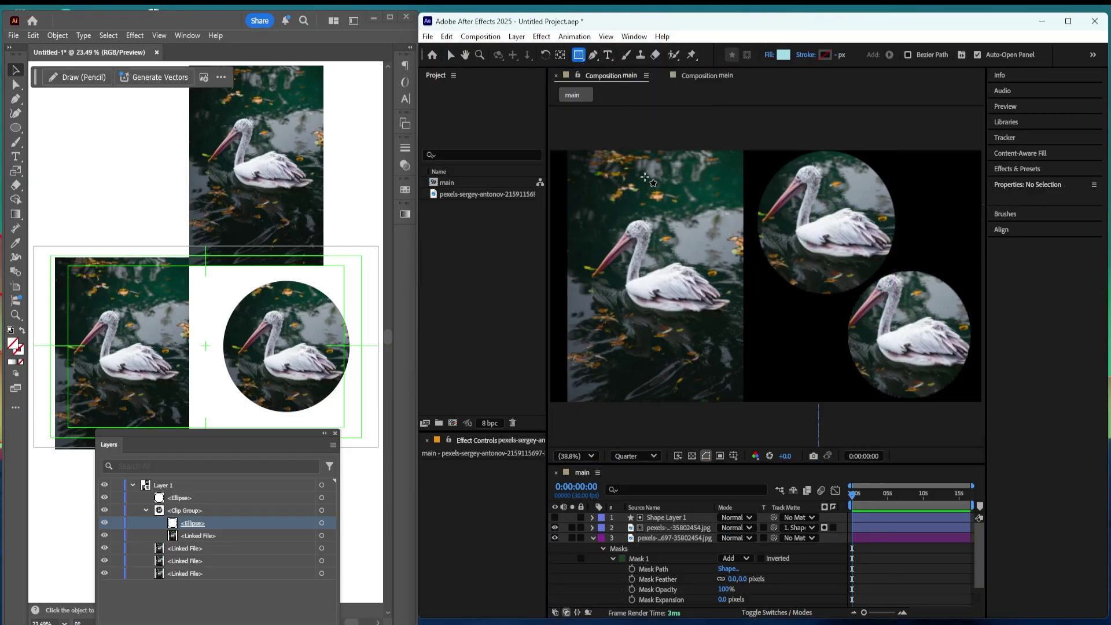
{"action": "left_click_drag", "start_coordinate": [638, 181], "coordinate": [678, 214]}
{"action": "left_click_drag", "start_coordinate": [744, 258], "coordinate": [768, 280]}
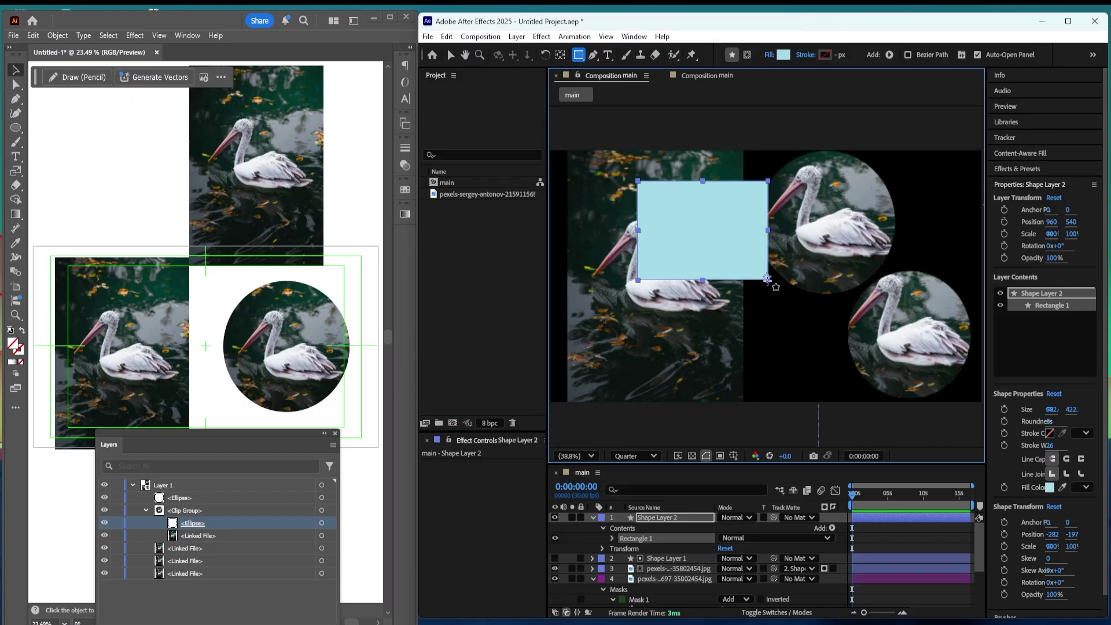
{"action": "key", "text": "Delete"}
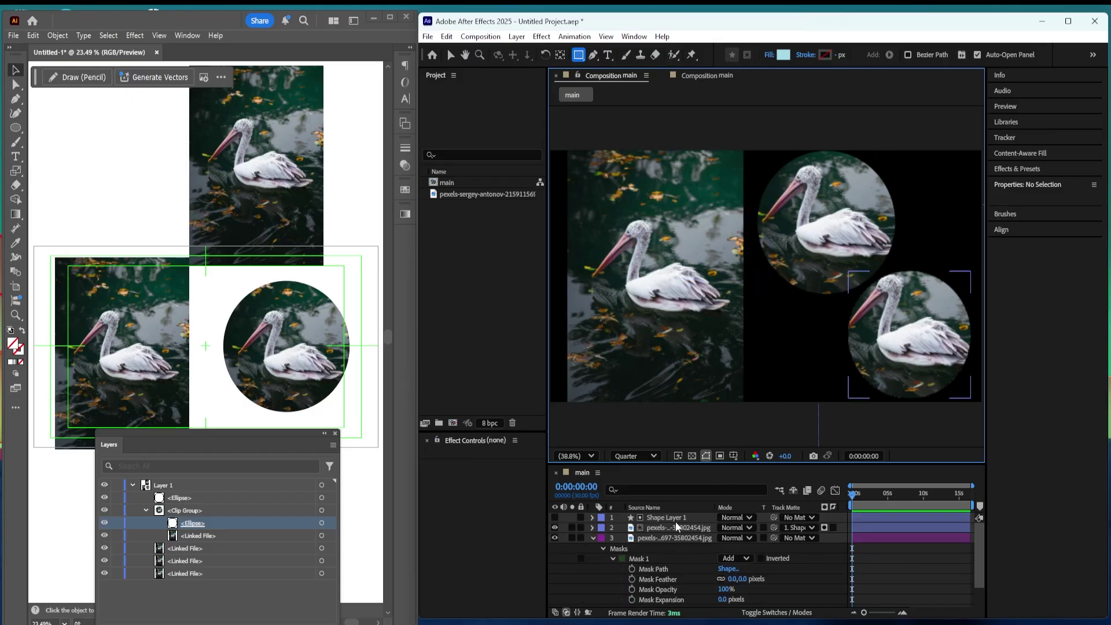
Step: Select the large rectangular photo layer and draw an elliptical mask around the pelican's body with the Ellipse Tool
{"action": "key", "text": "v"}
{"action": "left_click", "coordinate": [664, 332]}
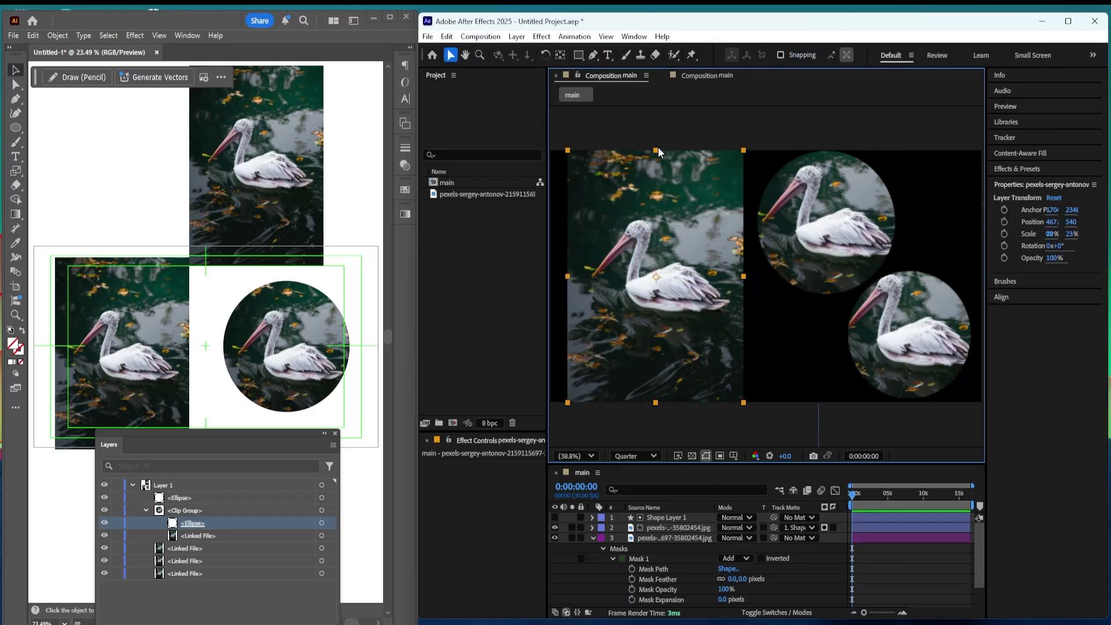
{"action": "left_click", "coordinate": [578, 55]}
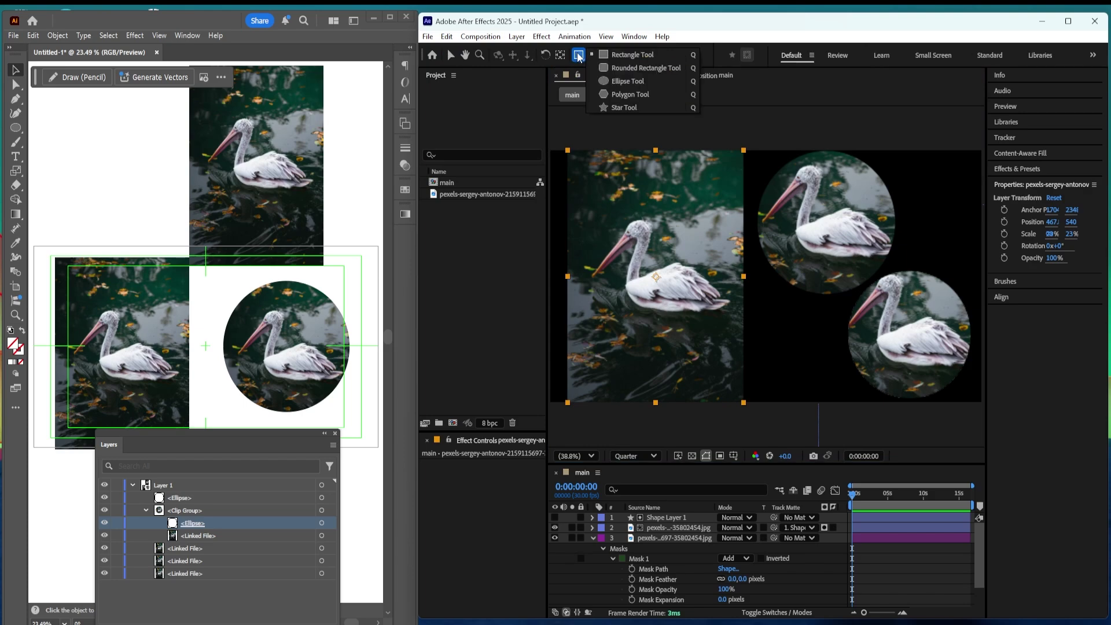
{"action": "left_click", "coordinate": [614, 81]}
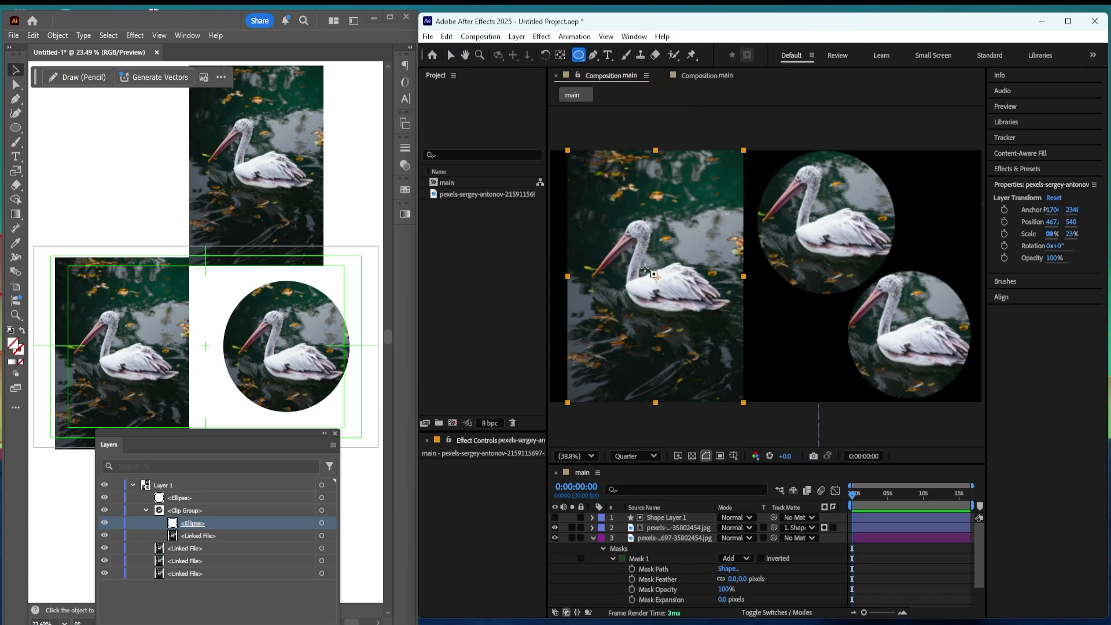
{"action": "left_click_drag", "start_coordinate": [605, 226], "coordinate": [725, 349]}
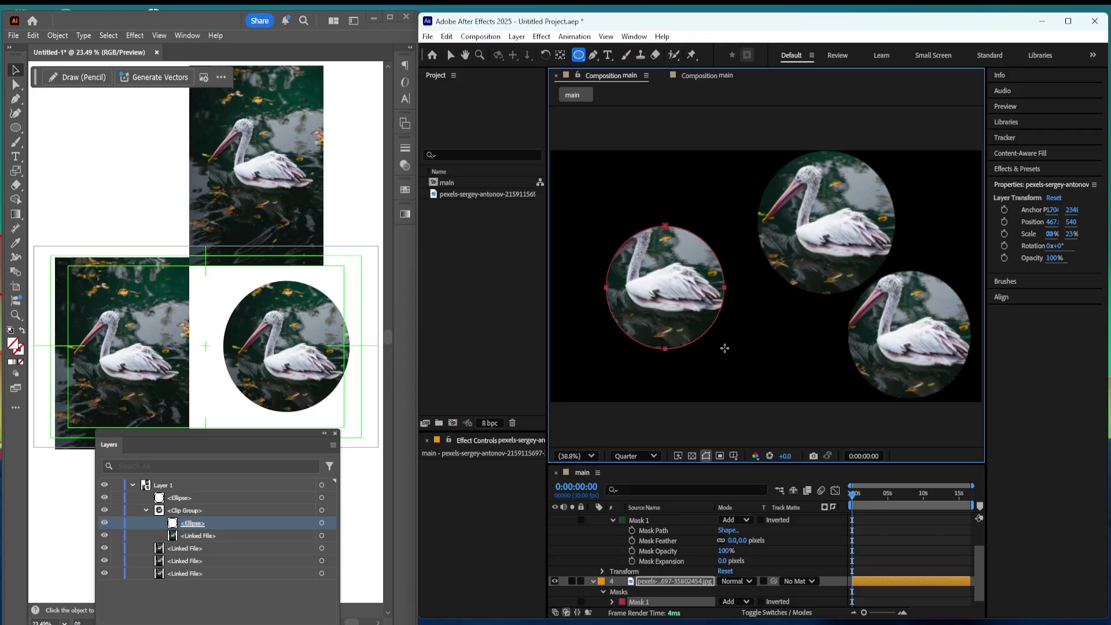
{"action": "key", "text": "v"}
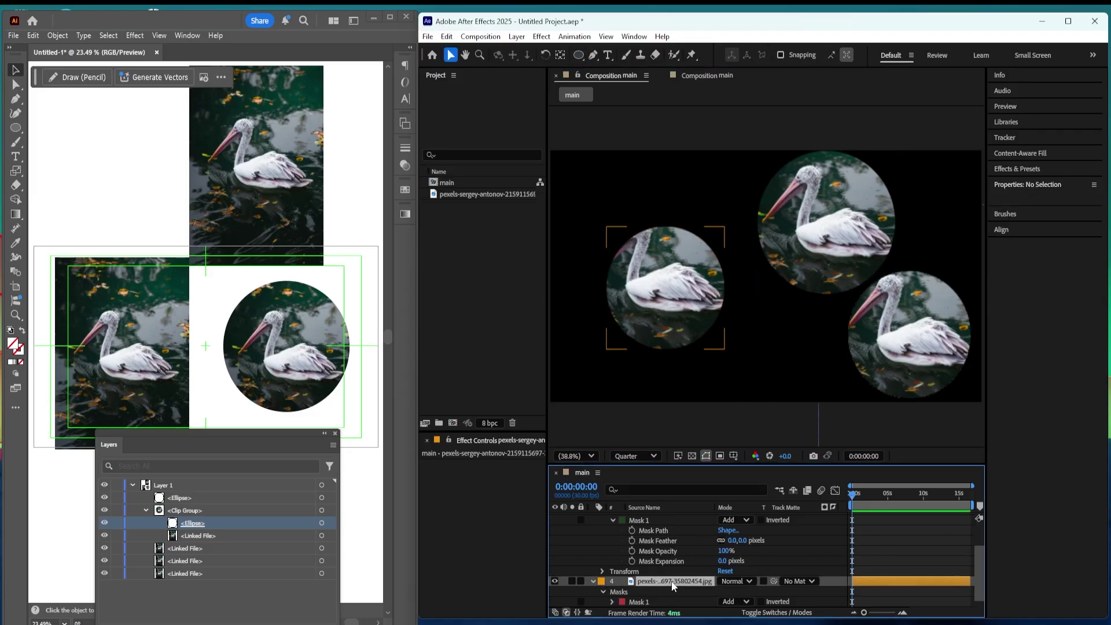
{"action": "left_click_drag", "start_coordinate": [696, 377], "coordinate": [680, 312]}
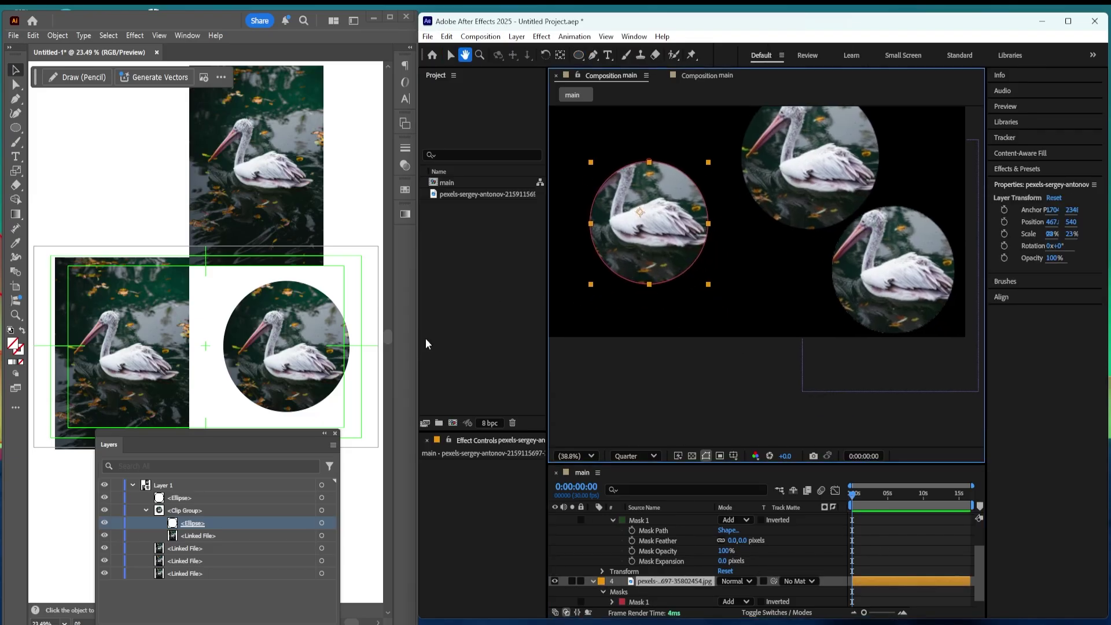
Step: Reposition the left photo inside its circular mask with the Pan Behind tool so the pelican's head and body fit the circle
{"action": "left_click", "coordinate": [696, 575]}
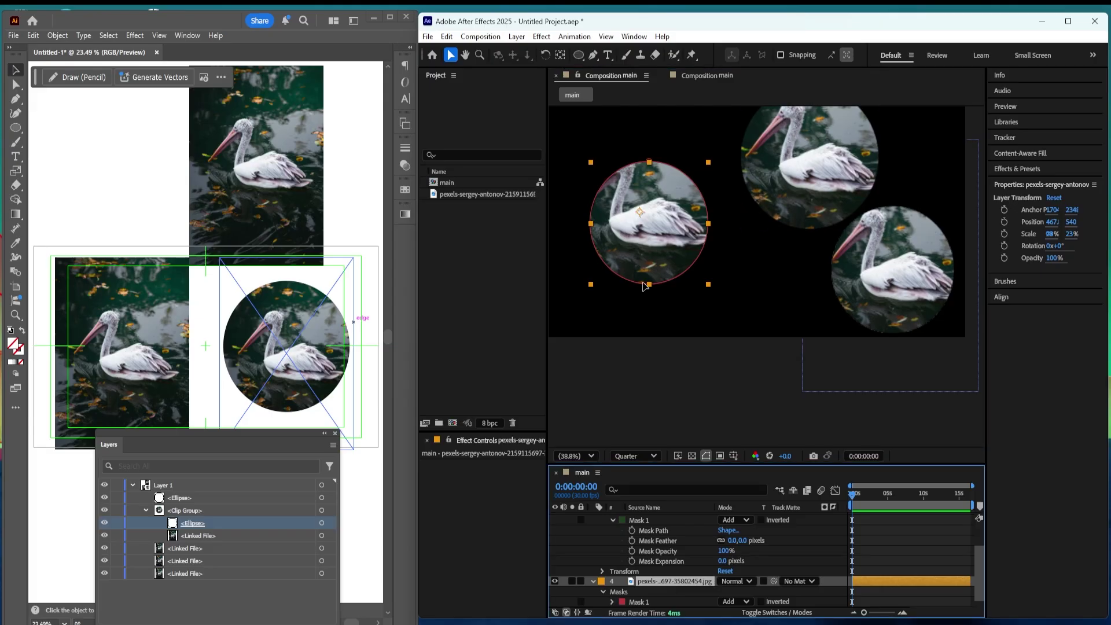
{"action": "left_click", "coordinate": [560, 55]}
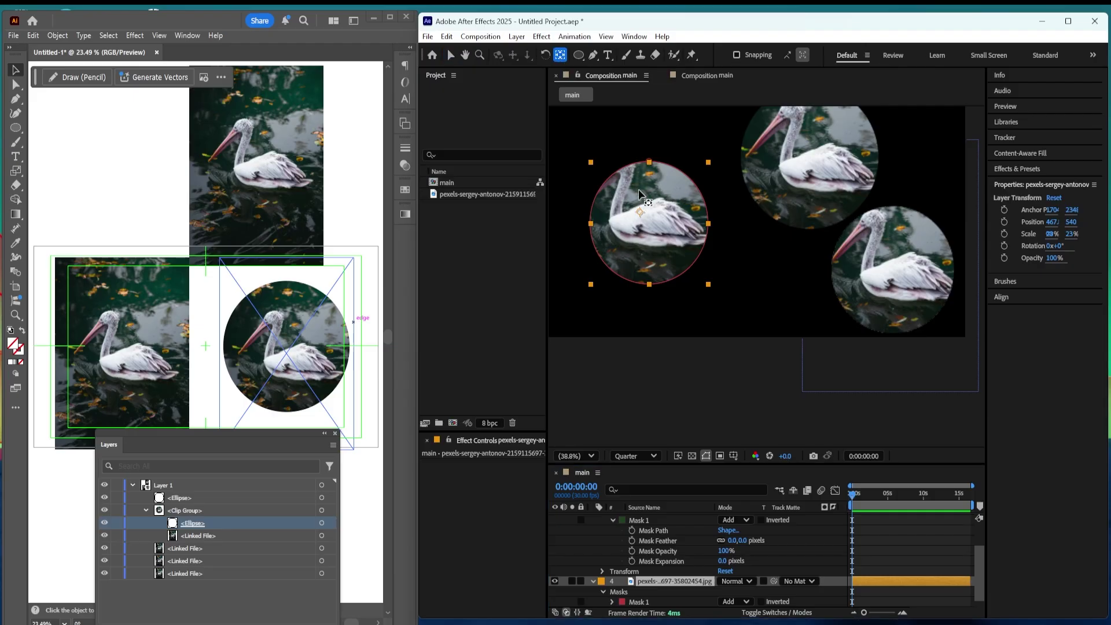
{"action": "mouse_move", "coordinate": [669, 192]}
{"action": "left_mouse_down"}
{"action": "mouse_move", "coordinate": [656, 228]}
{"action": "mouse_move", "coordinate": [660, 193]}
{"action": "mouse_move", "coordinate": [682, 213]}
{"action": "mouse_move", "coordinate": [649, 199]}
{"action": "mouse_move", "coordinate": [666, 211]}
{"action": "left_mouse_up"}
Step: Try scaling the left circular photo layer to 39% and rotating it to 15°, and undo both changes
{"action": "key", "text": "comma"}
{"action": "key", "text": "comma"}
{"action": "left_click", "coordinate": [696, 581]}
{"action": "key", "text": "shift+s"}
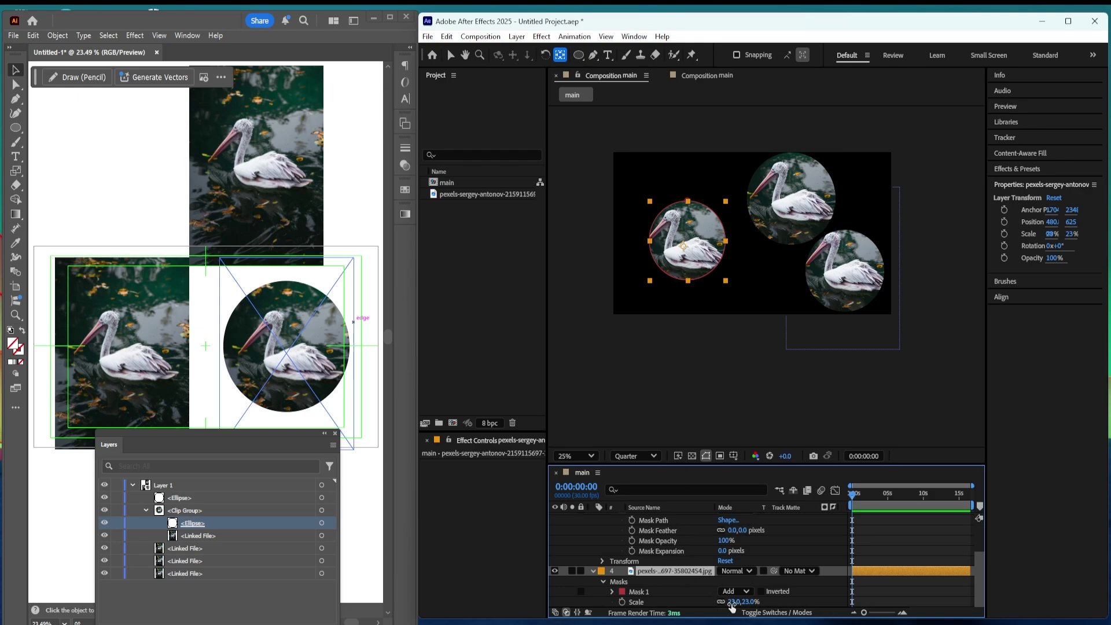
{"action": "left_click_drag", "start_coordinate": [730, 602], "coordinate": [715, 611]}
{"action": "key", "text": "r"}
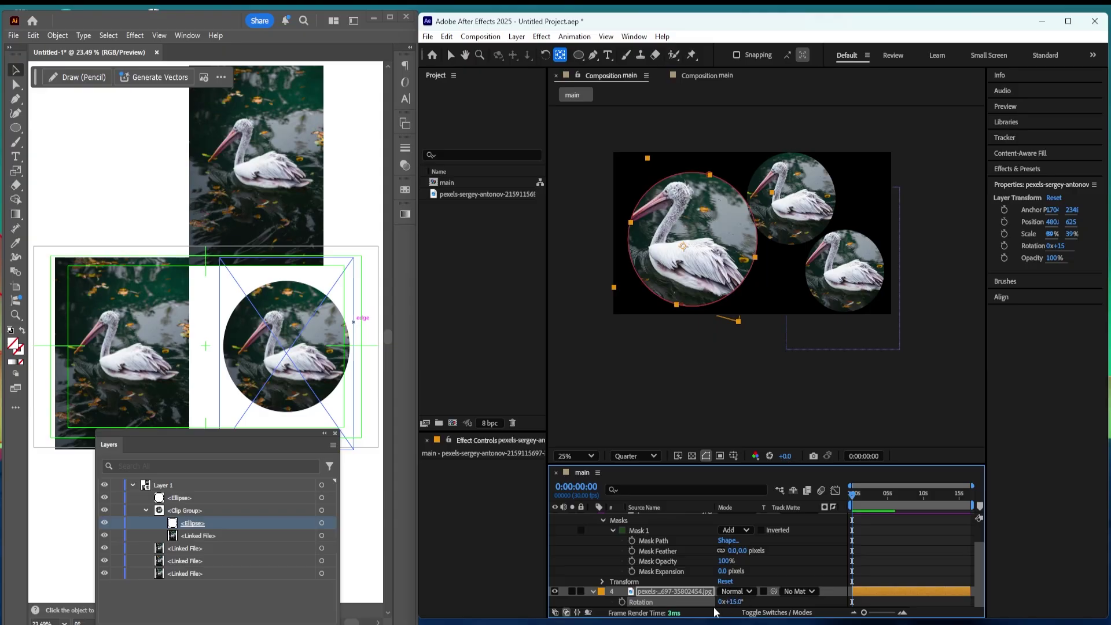
{"action": "key", "text": "ctrl+z"}
{"action": "key", "text": "ctrl+z"}
Step: Collapse the expanded mask and transform properties of every layer in the composition and deselect all layers
{"action": "left_click", "coordinate": [877, 551]}
{"action": "scroll", "coordinate": [706, 556], "scroll_direction": "up", "scroll_amount": 3}
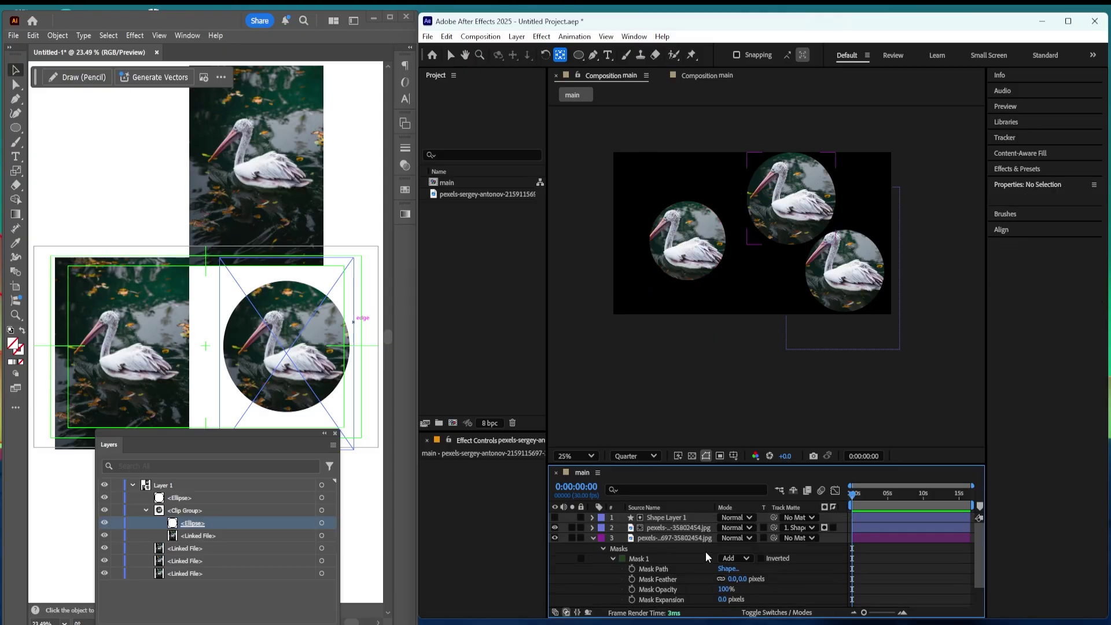
{"action": "scroll", "coordinate": [705, 550], "scroll_direction": "down", "scroll_amount": 3}
{"action": "left_click", "coordinate": [574, 591]}
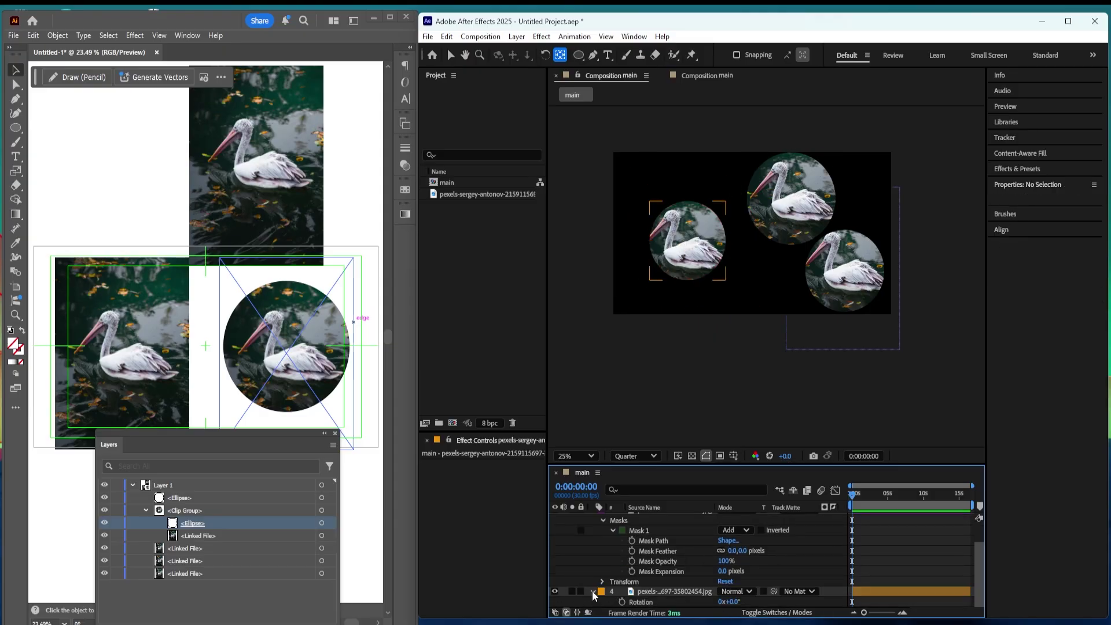
{"action": "left_click", "coordinate": [592, 591]}
{"action": "key", "text": "ctrl+a"}
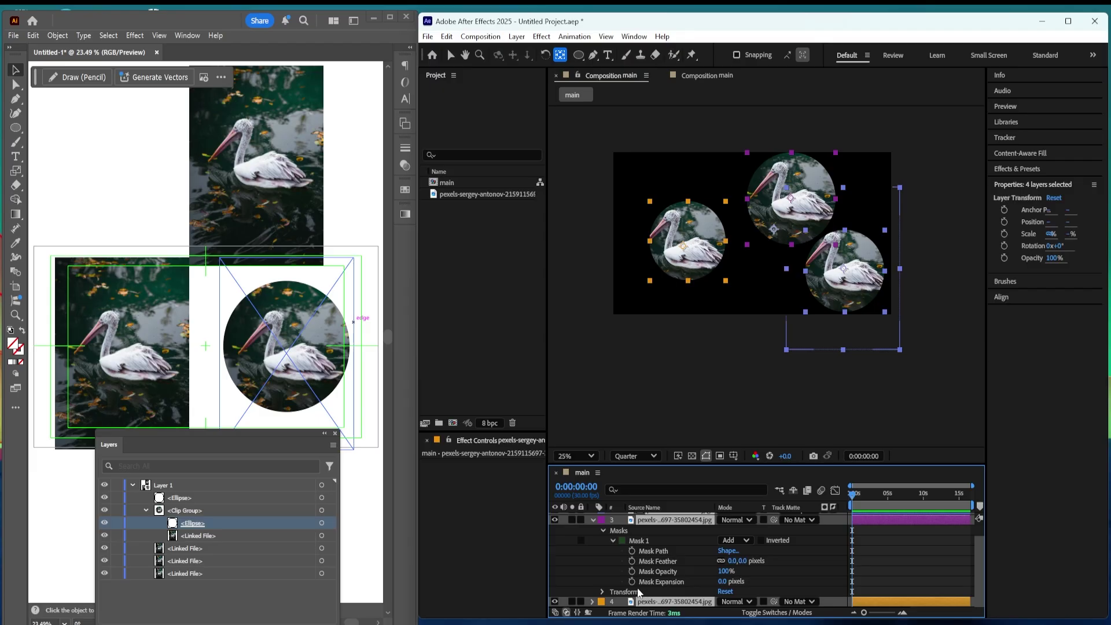
{"action": "key", "text": "ctrl+grave"}
{"action": "left_click", "coordinate": [626, 558]}
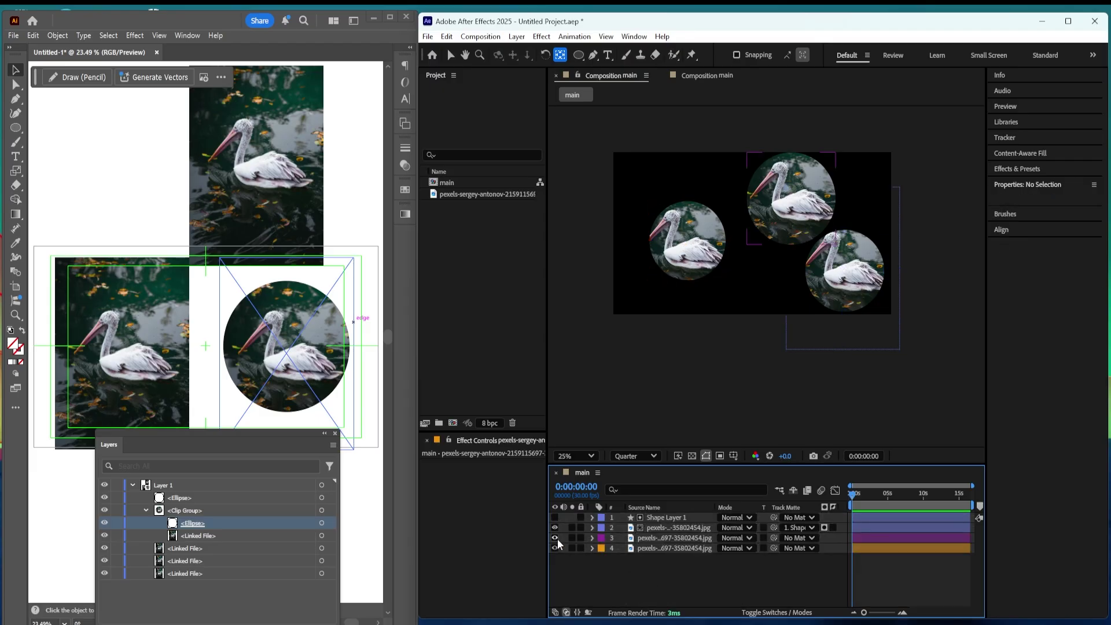
Step: Hide photo layers 3 and 4, and identify the remaining track-matted photo layer and Shape Layer 1 by selecting each
{"action": "left_click_drag", "start_coordinate": [554, 538], "coordinate": [556, 558]}
{"action": "left_click", "coordinate": [663, 527]}
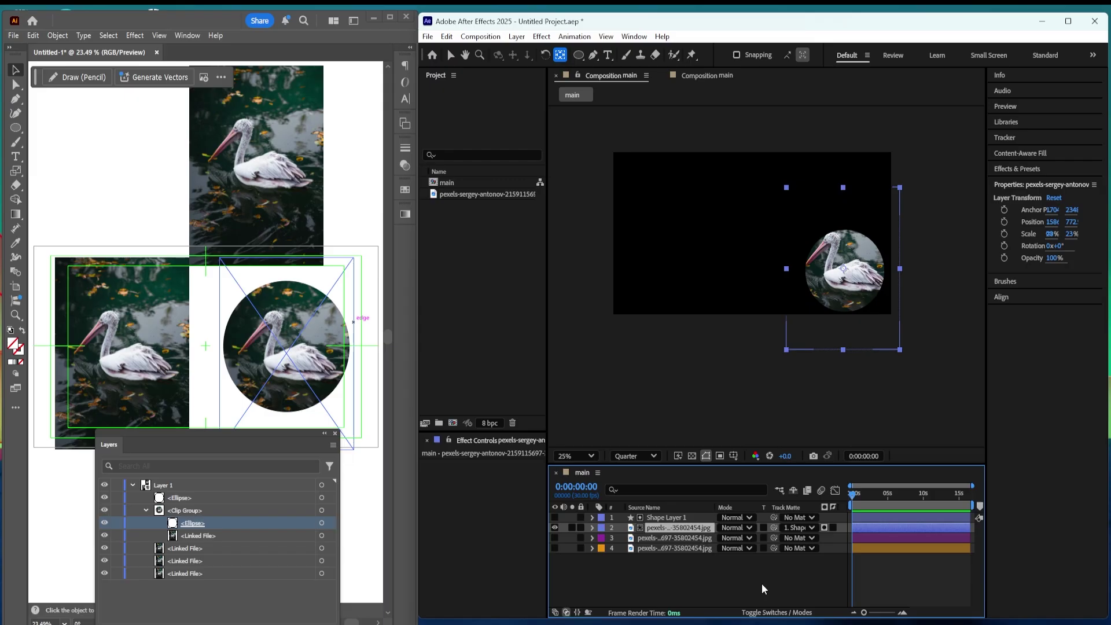
{"action": "left_click", "coordinate": [671, 517]}
{"action": "left_click", "coordinate": [688, 561]}
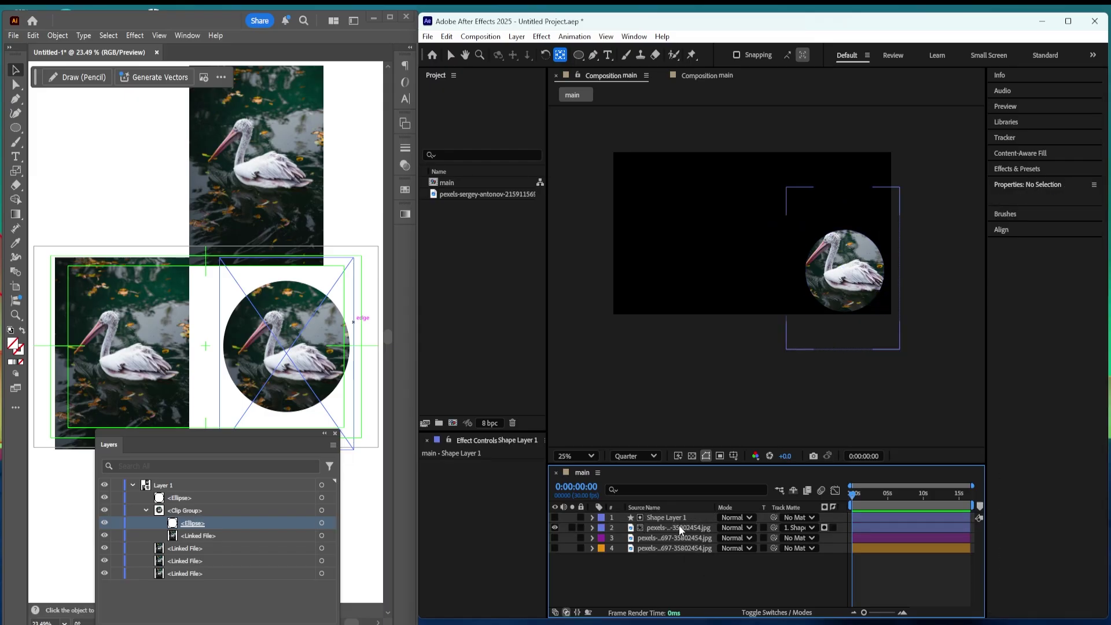
Step: Move the track-matted photo layer slightly right and down within its stationary circular matte
{"action": "left_click", "coordinate": [680, 526]}
{"action": "left_click", "coordinate": [685, 529], "text": "ctrl"}
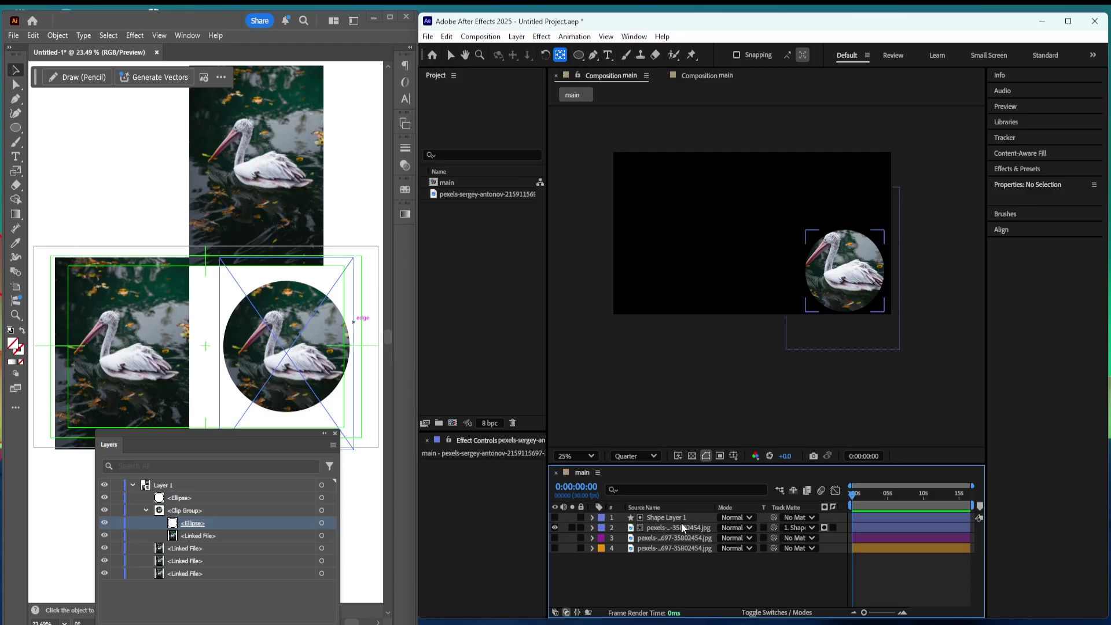
{"action": "left_click", "coordinate": [687, 526]}
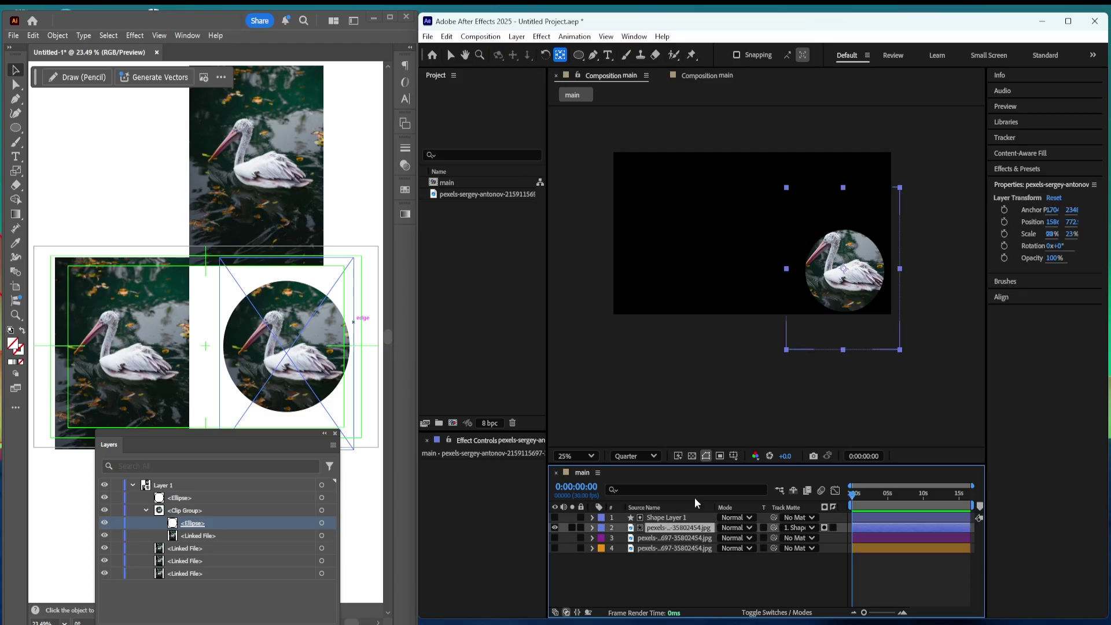
{"action": "key", "text": "v"}
{"action": "mouse_move", "coordinate": [861, 253]}
{"action": "left_mouse_down"}
{"action": "mouse_move", "coordinate": [863, 242]}
{"action": "mouse_move", "coordinate": [846, 257]}
{"action": "mouse_move", "coordinate": [873, 263]}
{"action": "left_mouse_up"}
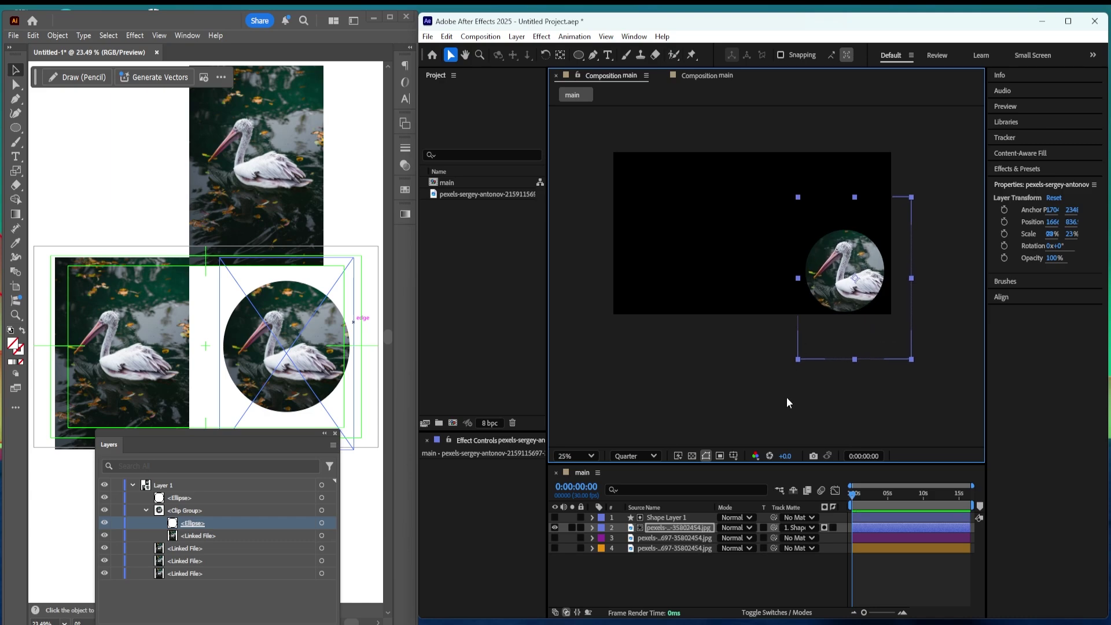
Step: Scale the track-matted photo layer to 26% and nudge it slightly to the right within the circle
{"action": "key", "text": "s"}
{"action": "mouse_move", "coordinate": [738, 536]}
{"action": "left_mouse_down"}
{"action": "mouse_move", "coordinate": [749, 536]}
{"action": "mouse_move", "coordinate": [738, 536]}
{"action": "left_mouse_up"}
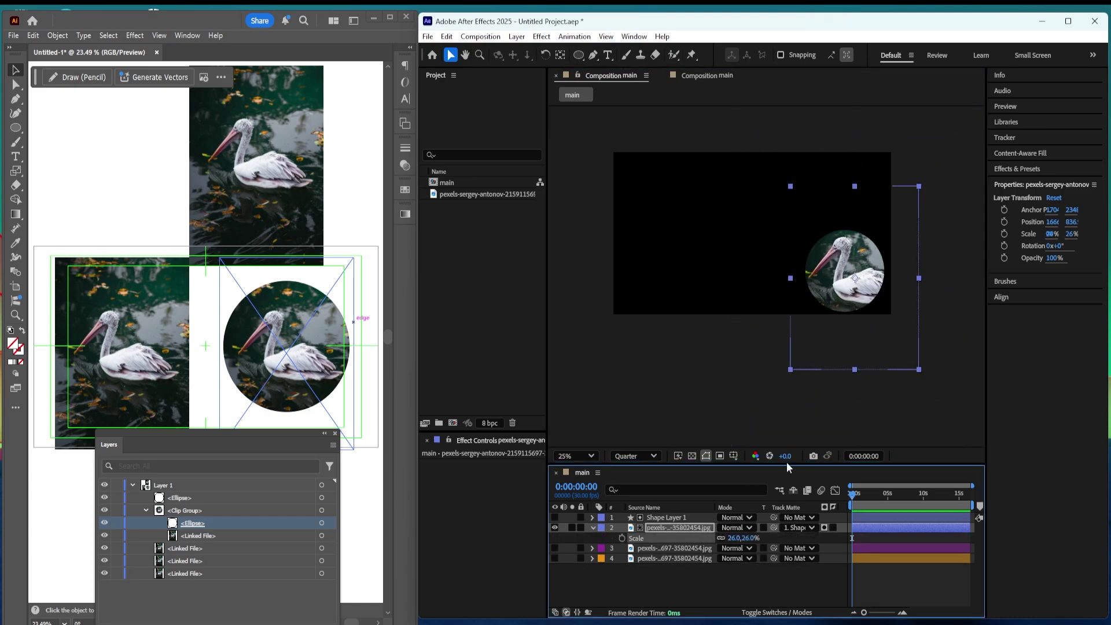
{"action": "left_click_drag", "start_coordinate": [845, 341], "coordinate": [855, 330]}
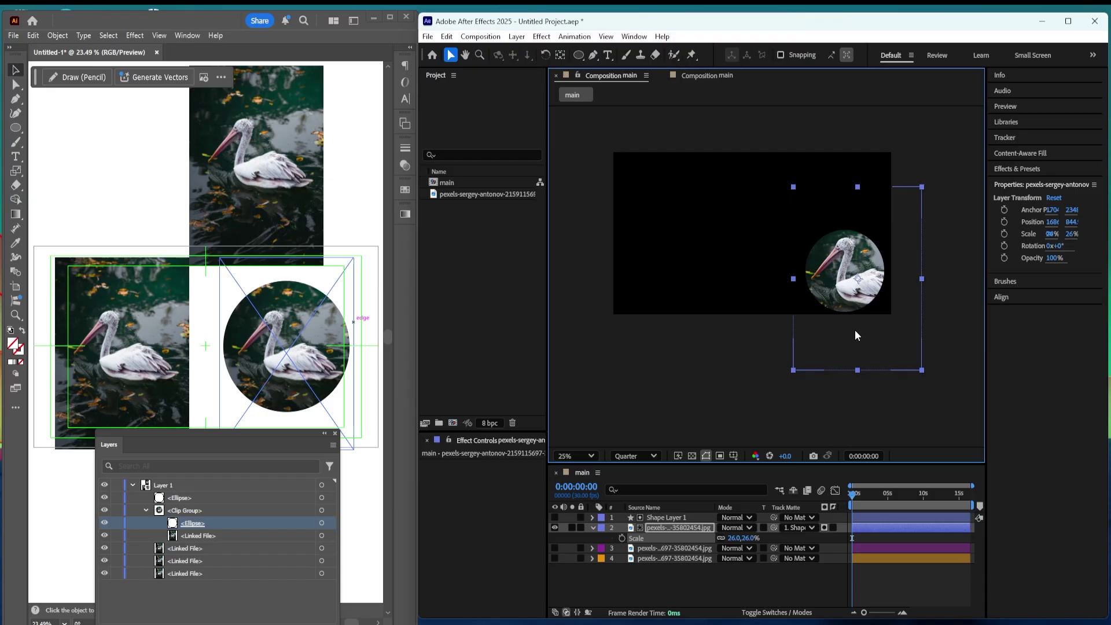
{"action": "left_click", "coordinate": [883, 575]}
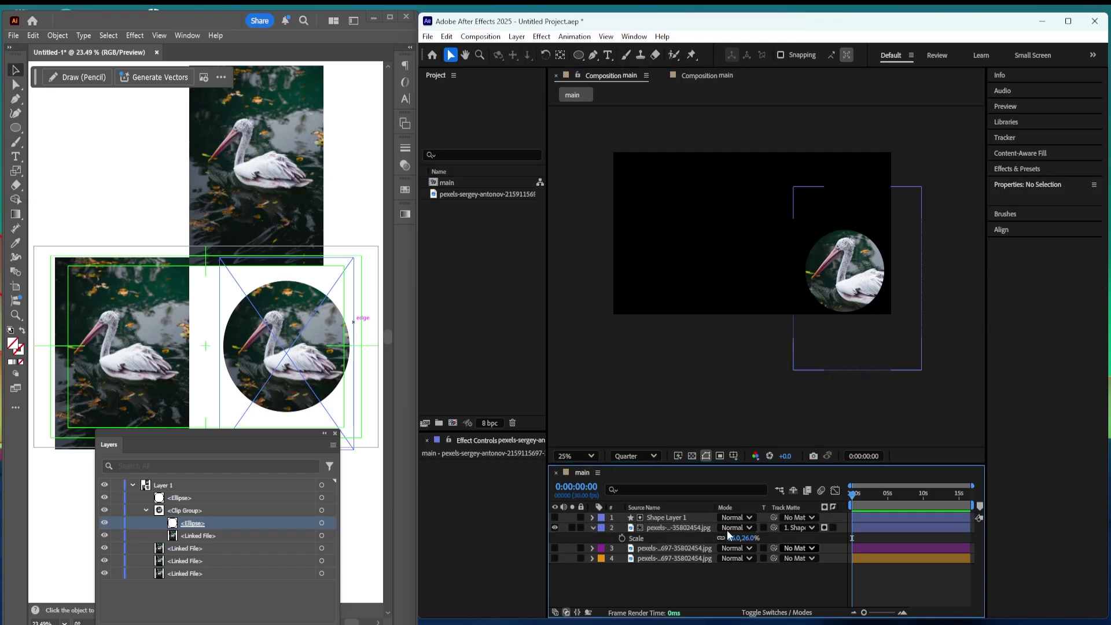
Step: Select Shape Layer 1 and the track-matted photo layer in turn to examine them as separate layers
{"action": "left_click", "coordinate": [688, 517]}
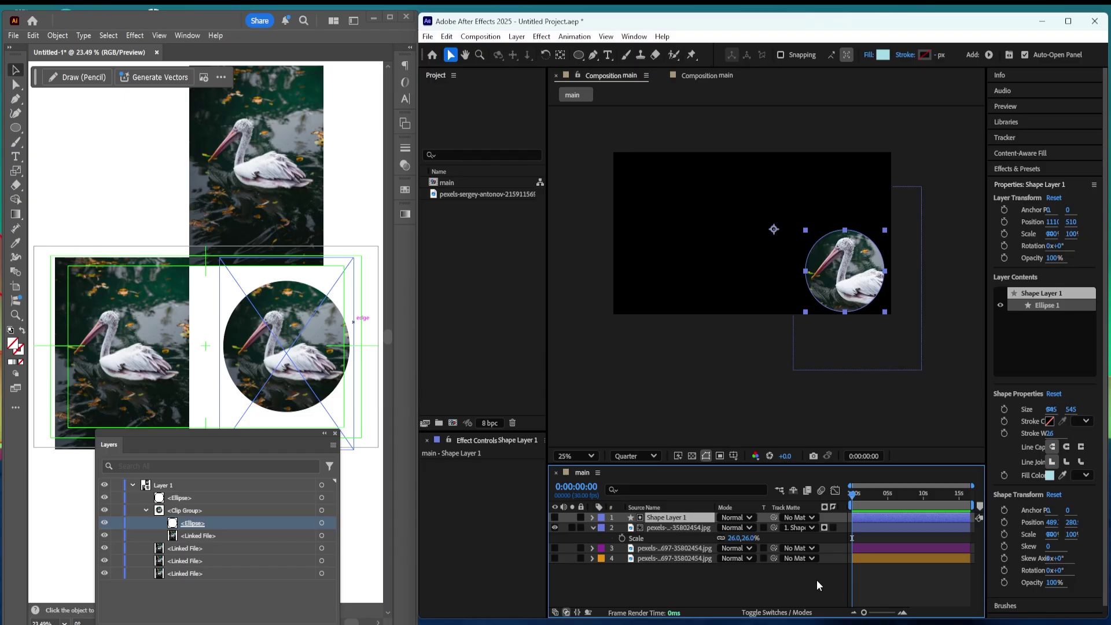
{"action": "left_click", "coordinate": [775, 570]}
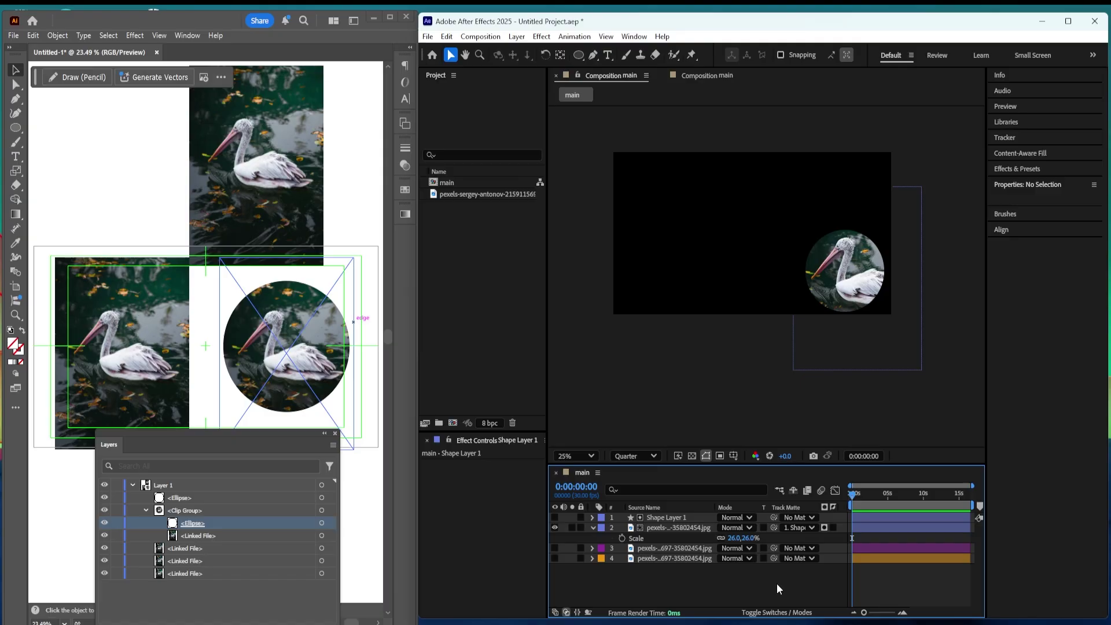
{"action": "left_click", "coordinate": [696, 529]}
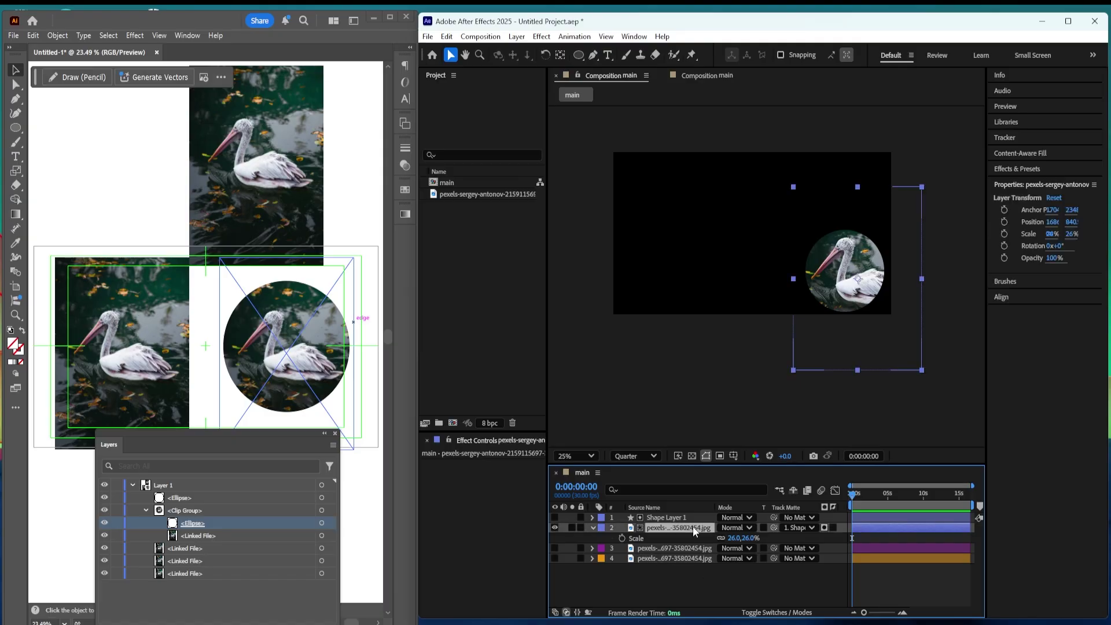
{"action": "left_click", "coordinate": [871, 596]}
{"action": "left_click", "coordinate": [581, 558]}
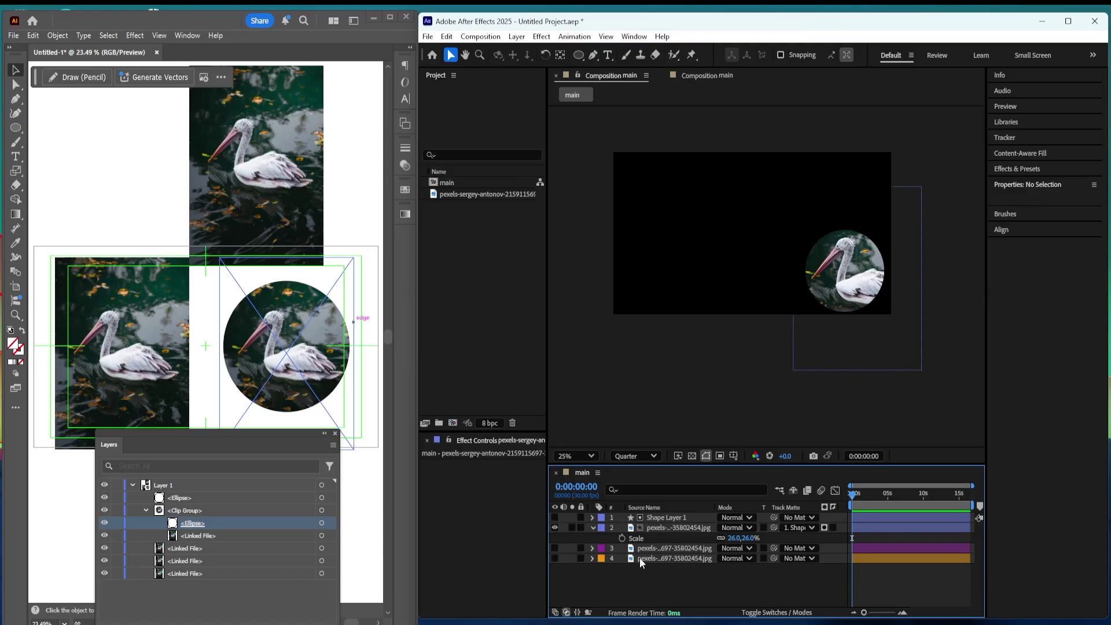
Step: Show the left circular photo on layer 4 again, expand its masks and select Mask 1
{"action": "left_click", "coordinate": [554, 558]}
{"action": "left_click", "coordinate": [593, 560]}
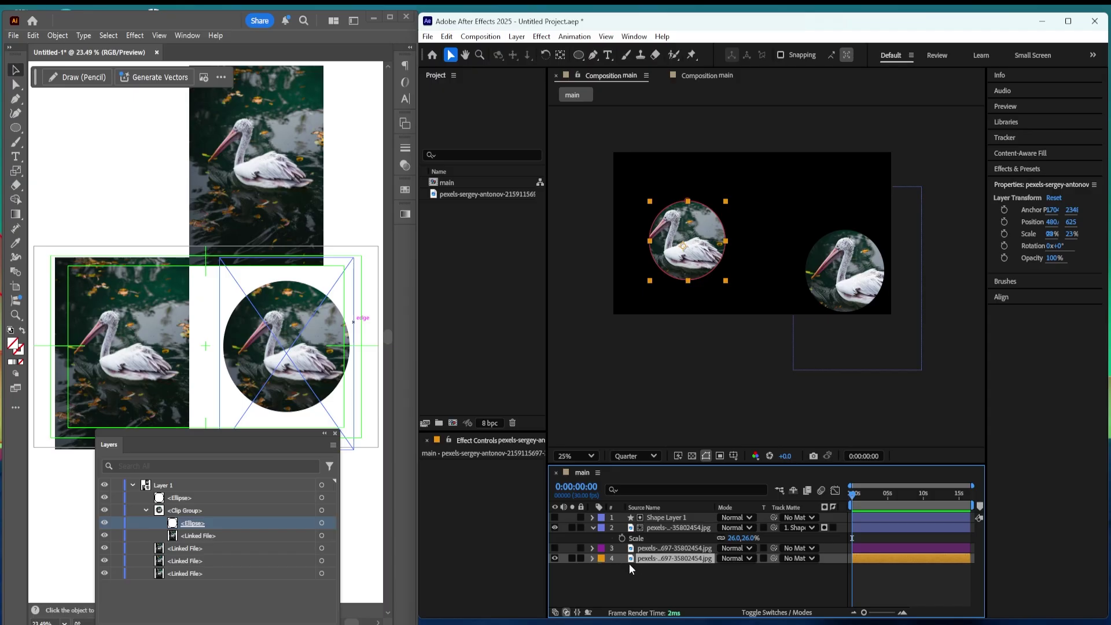
{"action": "left_click", "coordinate": [591, 558]}
{"action": "left_click", "coordinate": [602, 568]}
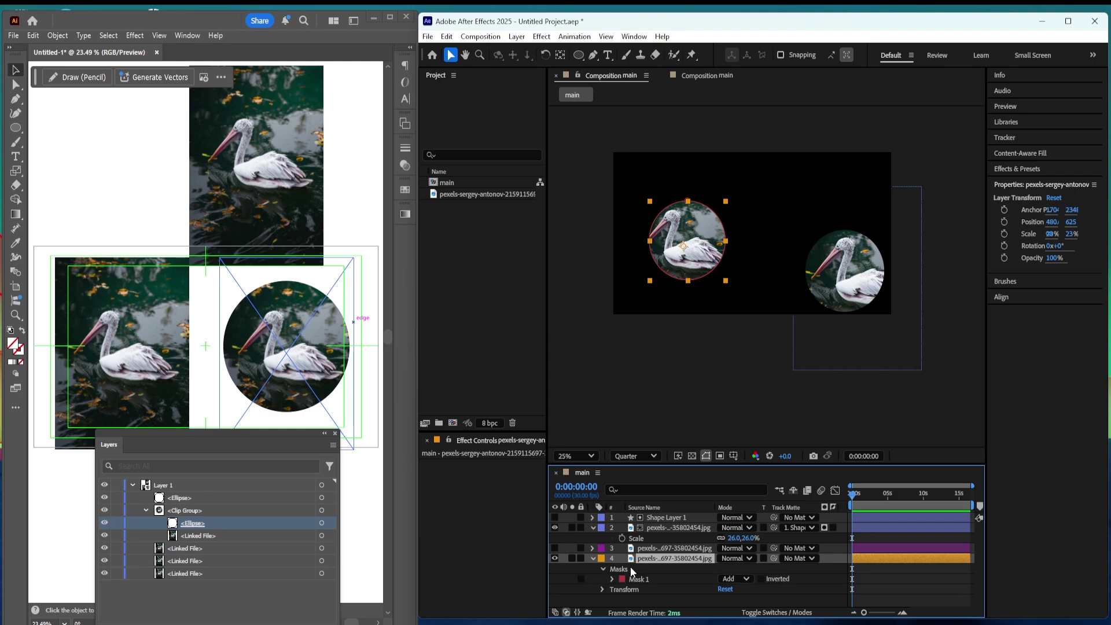
{"action": "left_click", "coordinate": [639, 578]}
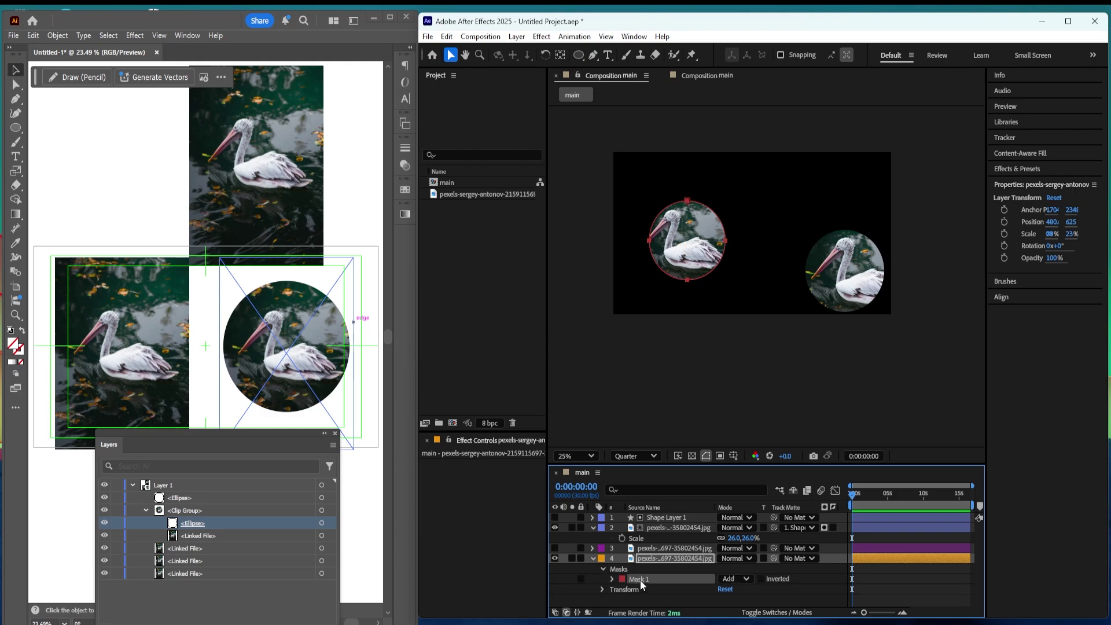
Step: Try the Subtract and Intersect modes on Mask 1 of the left photo layer
{"action": "left_click", "coordinate": [736, 579]}
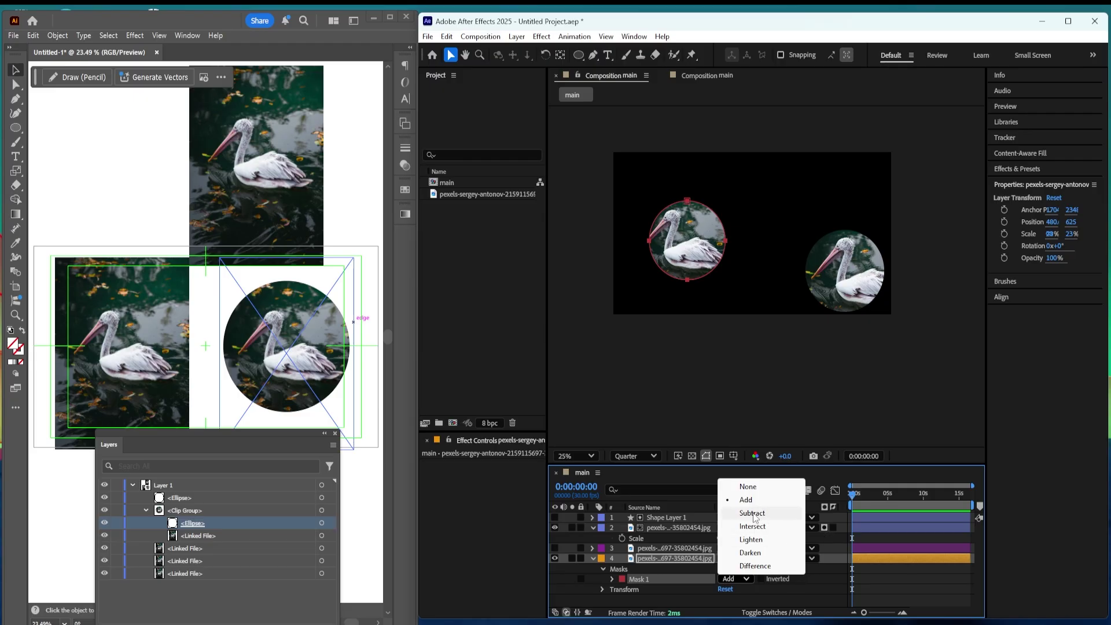
{"action": "left_click", "coordinate": [754, 515]}
{"action": "left_click", "coordinate": [746, 579]}
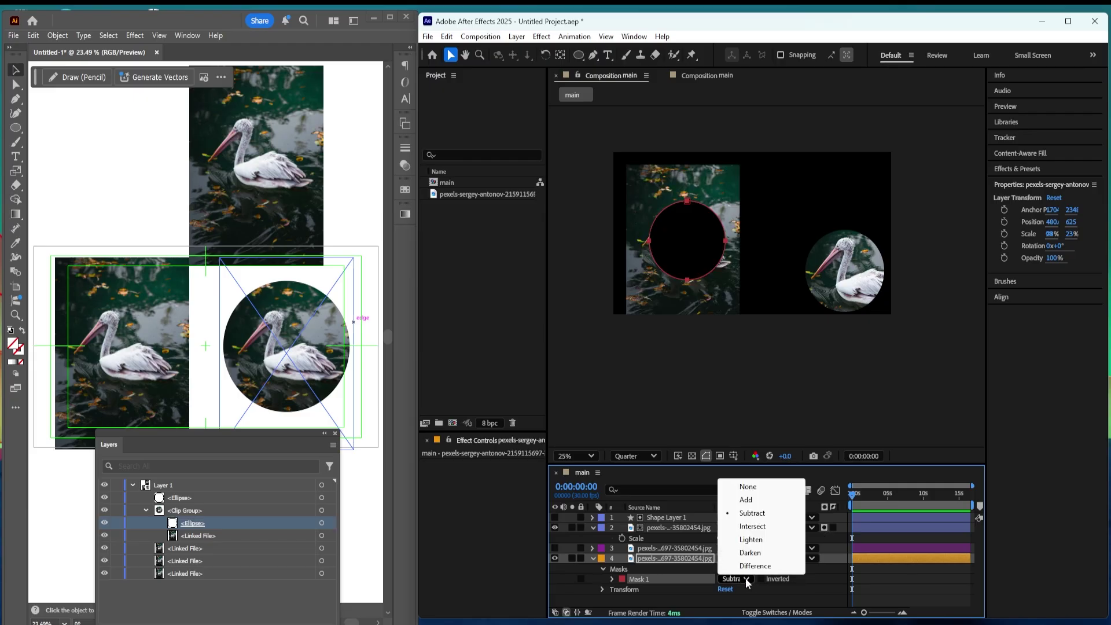
{"action": "left_click", "coordinate": [758, 527]}
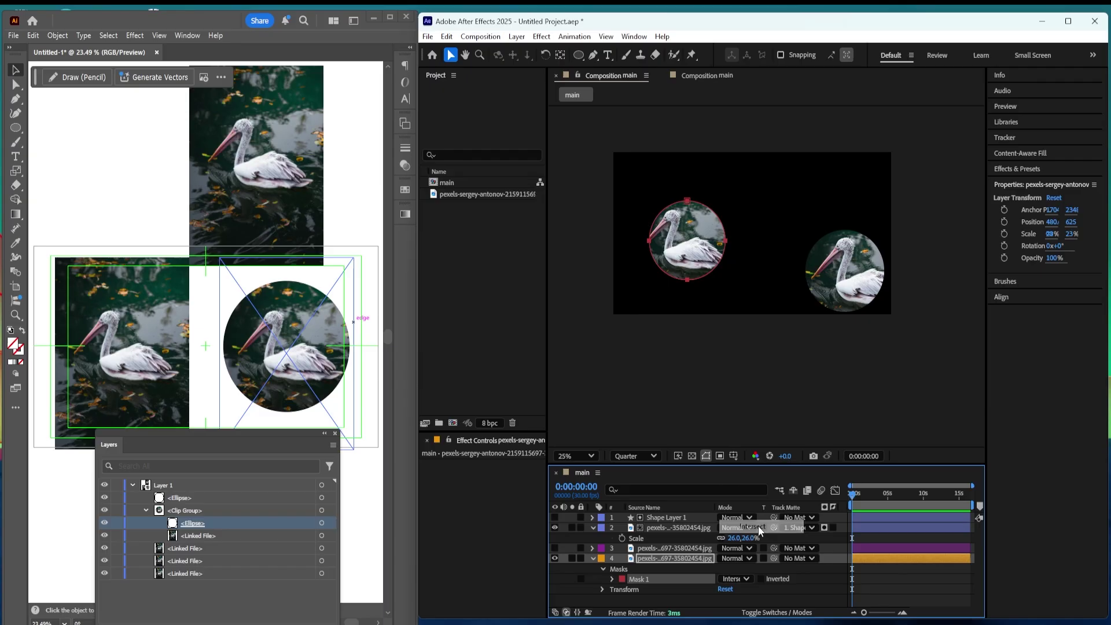
Step: Set the mode of Mask 1 on the left photo layer to None and deselect the layer
{"action": "left_click", "coordinate": [747, 578]}
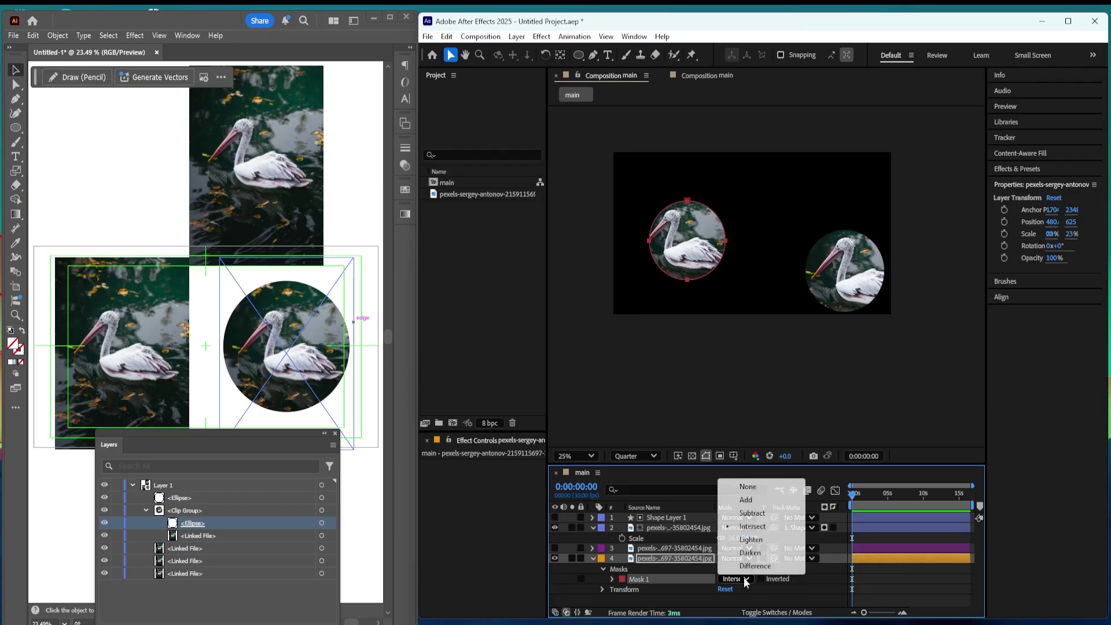
{"action": "left_click", "coordinate": [753, 488]}
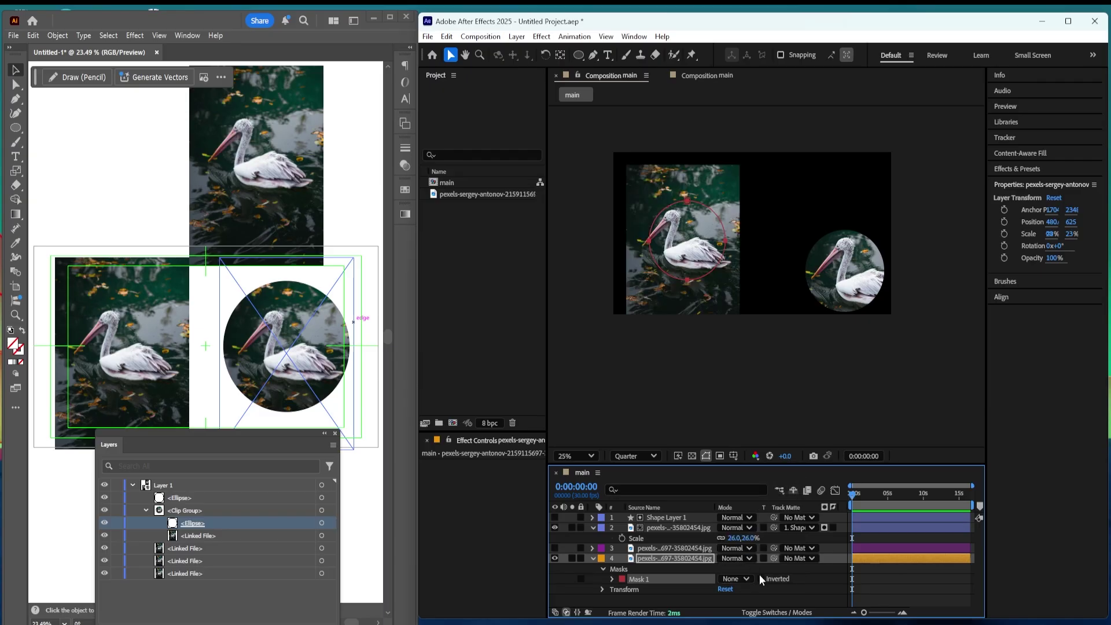
{"action": "left_click", "coordinate": [894, 588]}
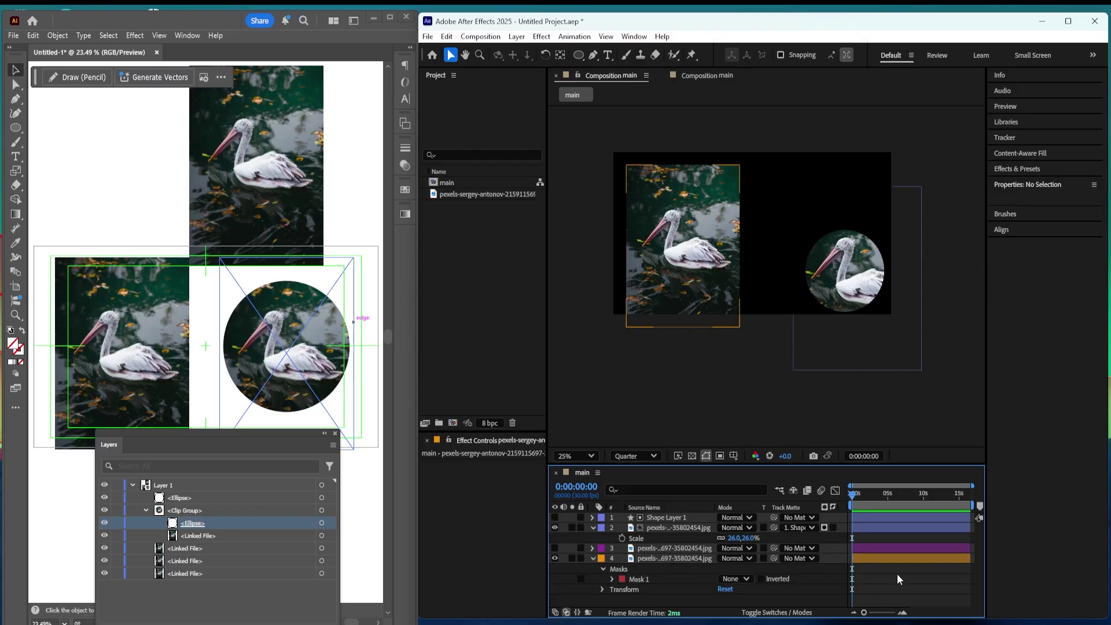
Step: Collapse layer 4 and, with no layer selected, draw a light blue ellipse shape covering the pelican in the left photo
{"action": "left_click", "coordinate": [593, 558]}
{"action": "left_click", "coordinate": [846, 281]}
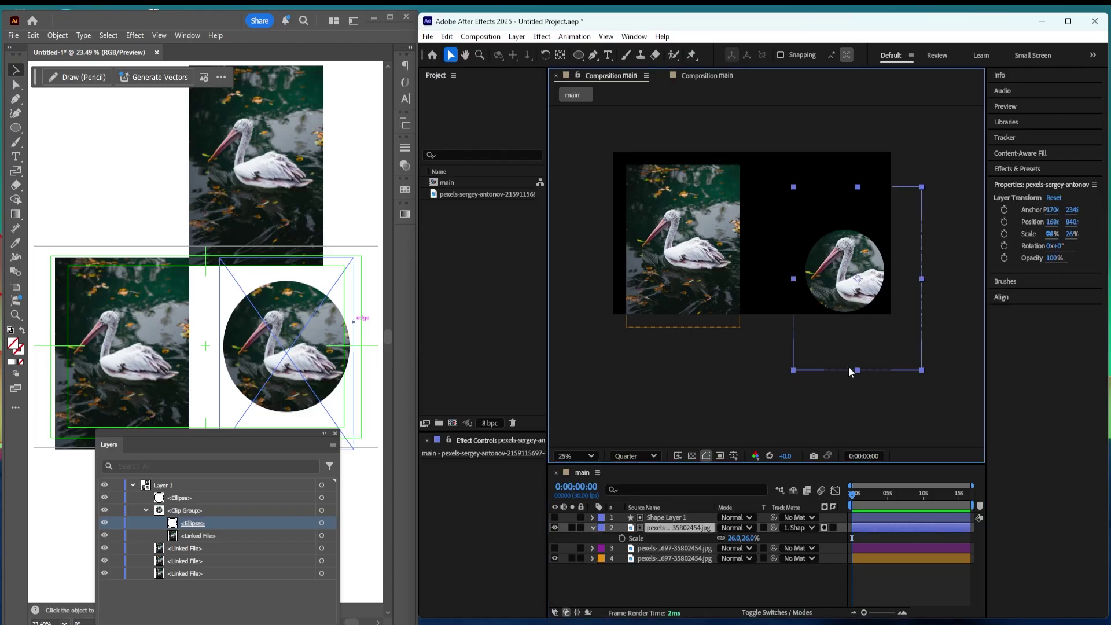
{"action": "left_click", "coordinate": [863, 588]}
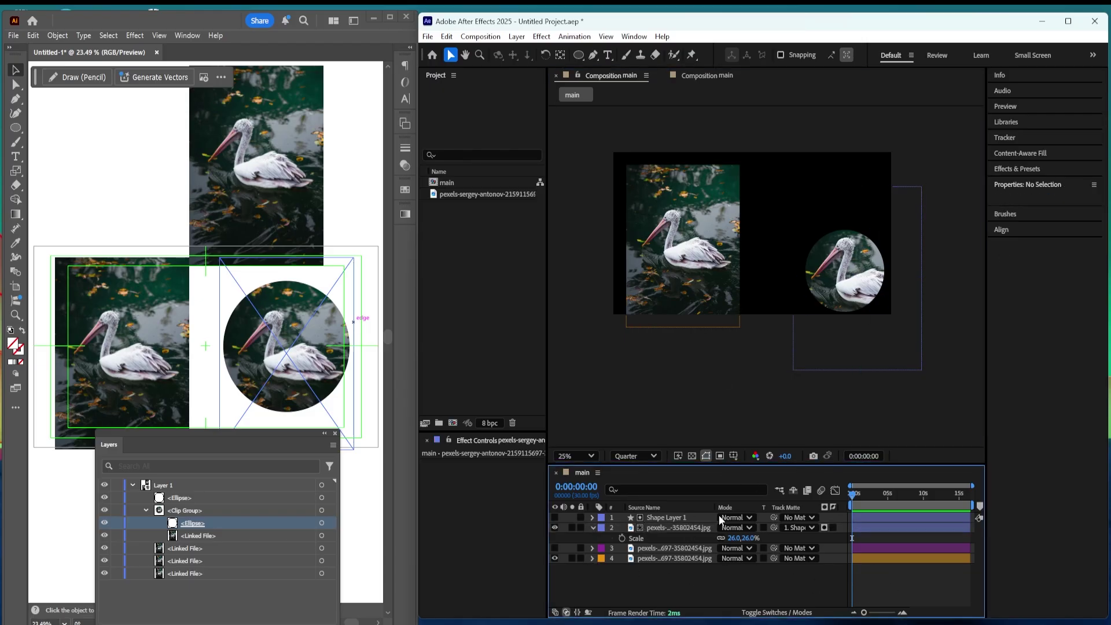
{"action": "left_click", "coordinate": [579, 54]}
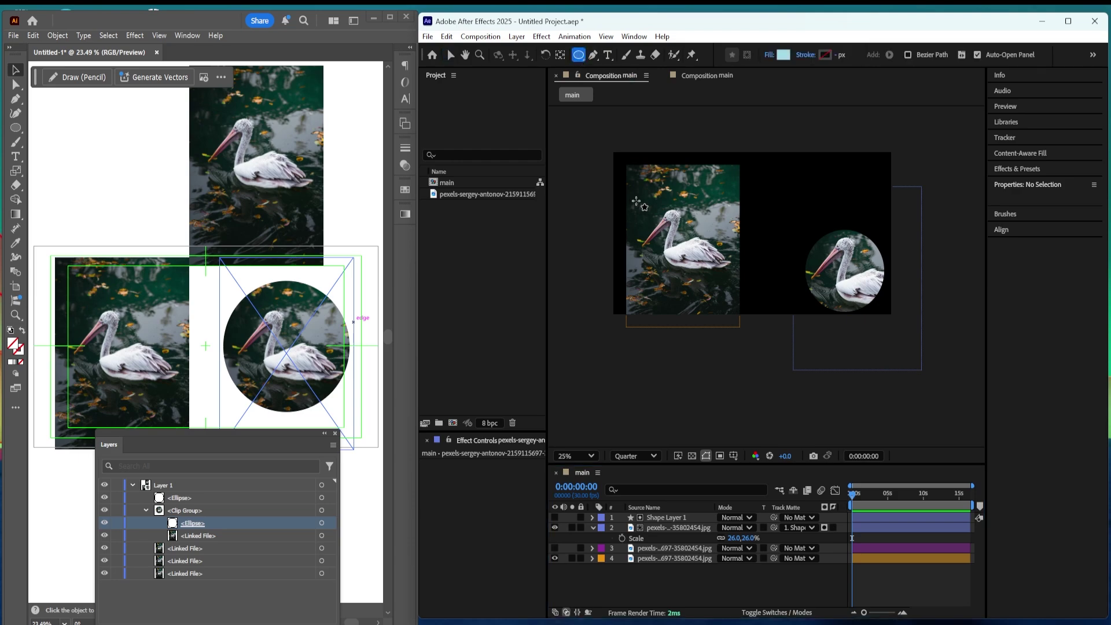
{"action": "left_click_drag", "start_coordinate": [630, 193], "coordinate": [731, 296]}
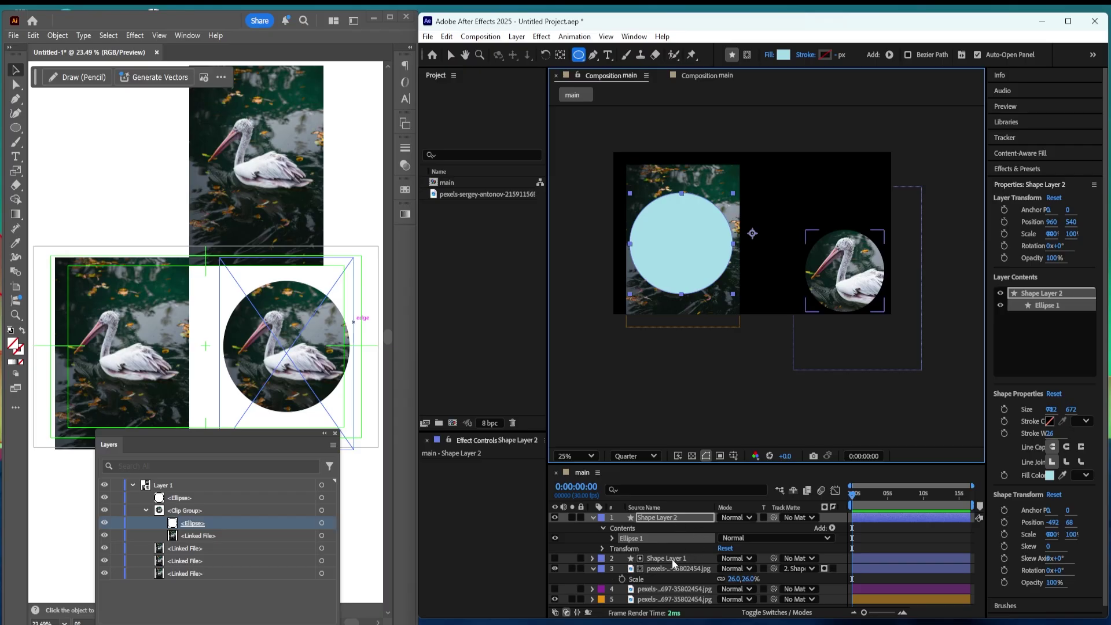
Step: Select the full left photo and move its layer directly beneath Shape Layer 2 in the layer stack
{"action": "key", "text": "v"}
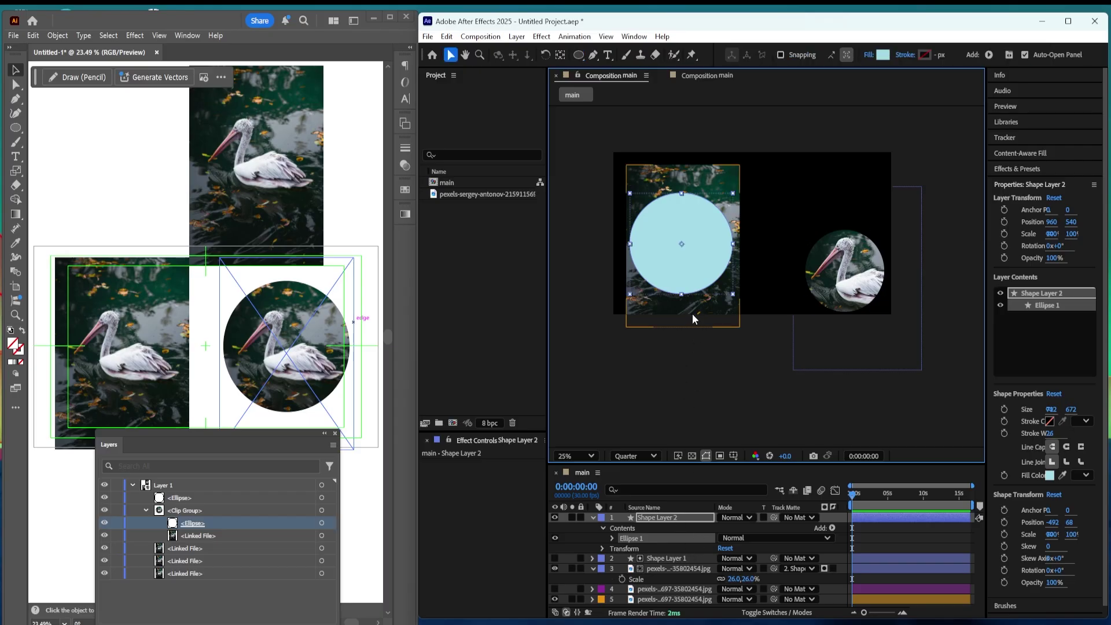
{"action": "left_click", "coordinate": [692, 314]}
{"action": "left_click_drag", "start_coordinate": [681, 601], "coordinate": [674, 553]}
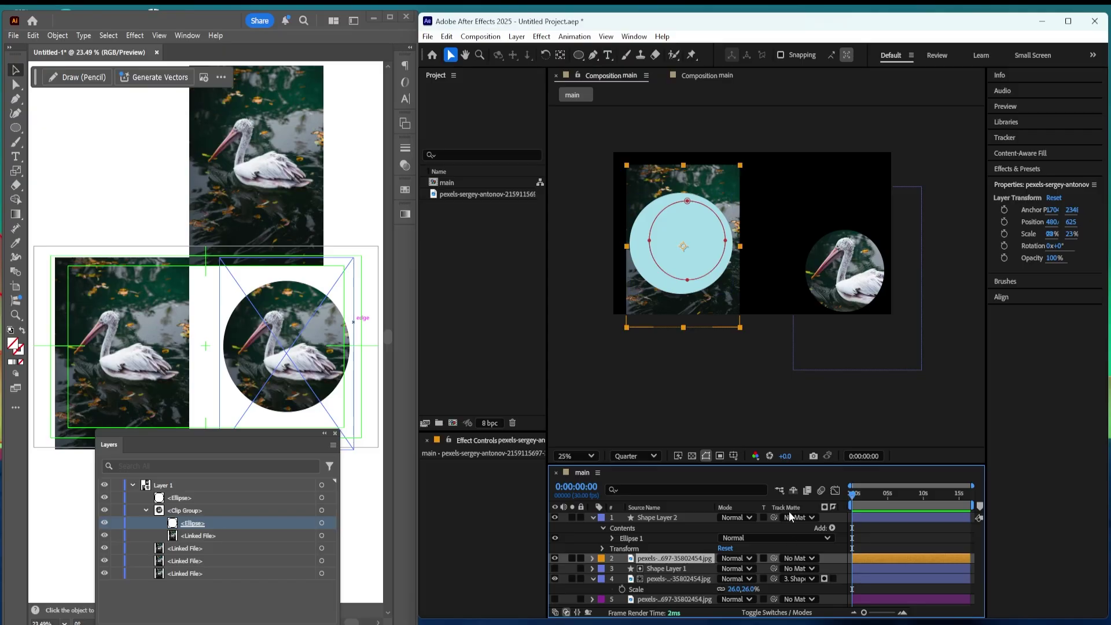
Step: Set Shape Layer 2 as the track matte of the left photo layer beneath it
{"action": "left_click", "coordinate": [808, 559]}
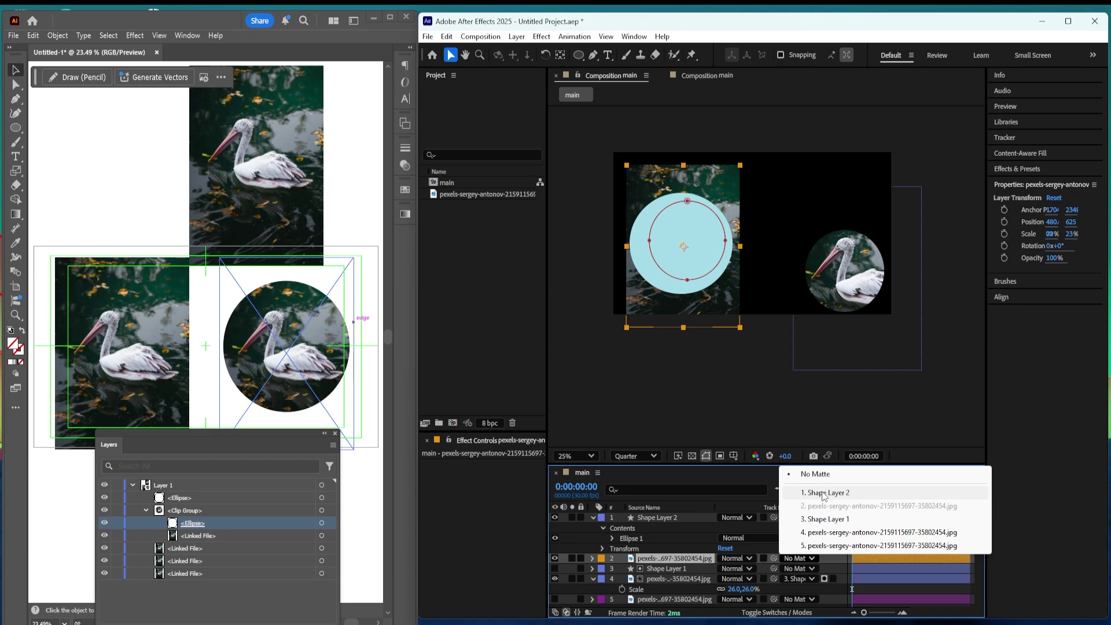
{"action": "left_click", "coordinate": [824, 494]}
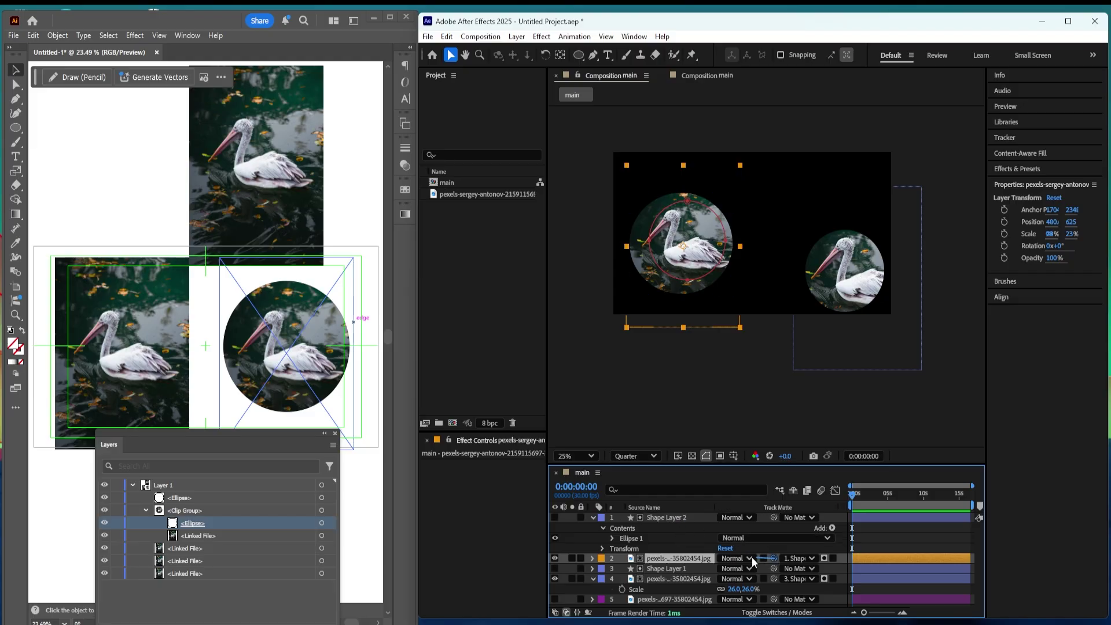
{"action": "left_click_drag", "start_coordinate": [774, 557], "coordinate": [662, 521]}
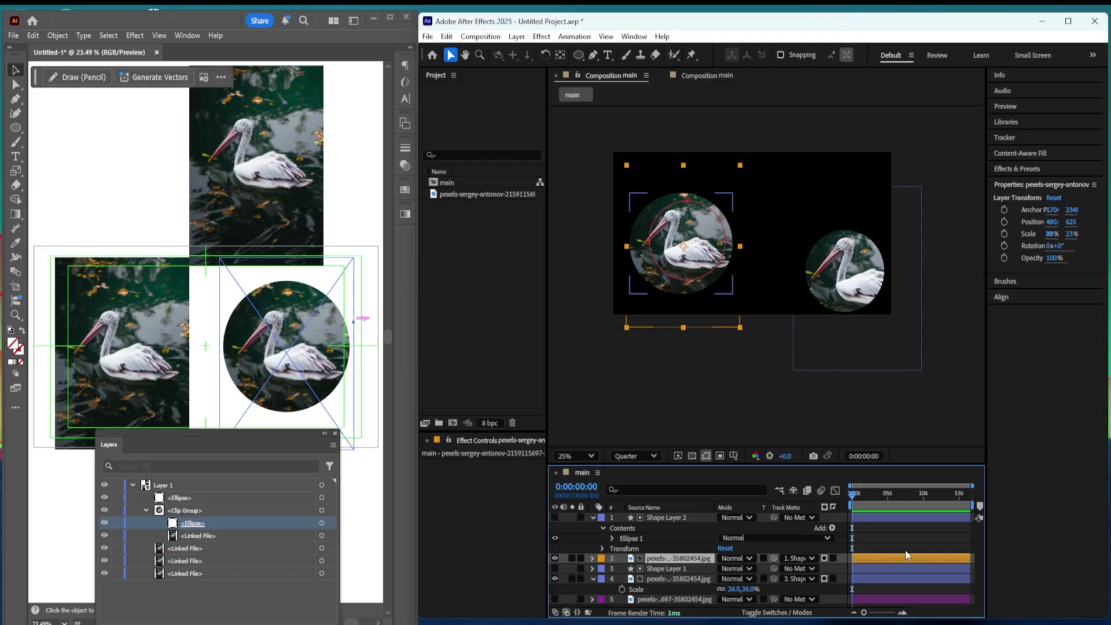
Step: Shift the left photo inside its circular matte to about position 428, 653
{"action": "left_click", "coordinate": [702, 548]}
{"action": "left_click", "coordinate": [689, 558]}
{"action": "left_click_drag", "start_coordinate": [680, 294], "coordinate": [673, 298]}
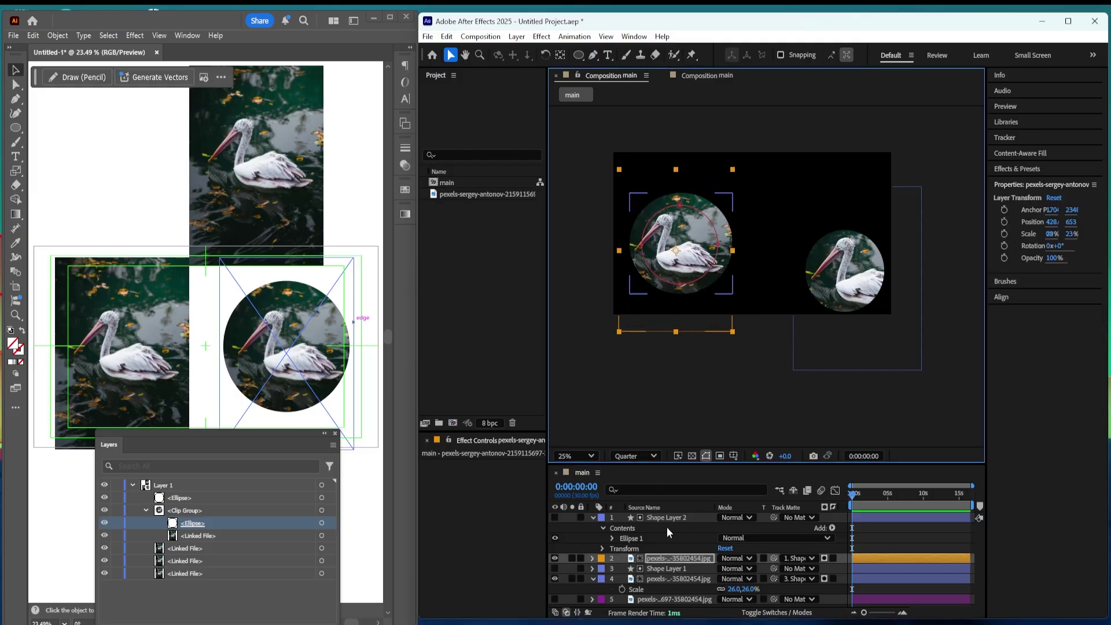
Step: Reveal the masks of the left photo layer, delete Mask 1 and deselect the layer
{"action": "key", "text": "m"}
{"action": "left_click", "coordinate": [653, 569]}
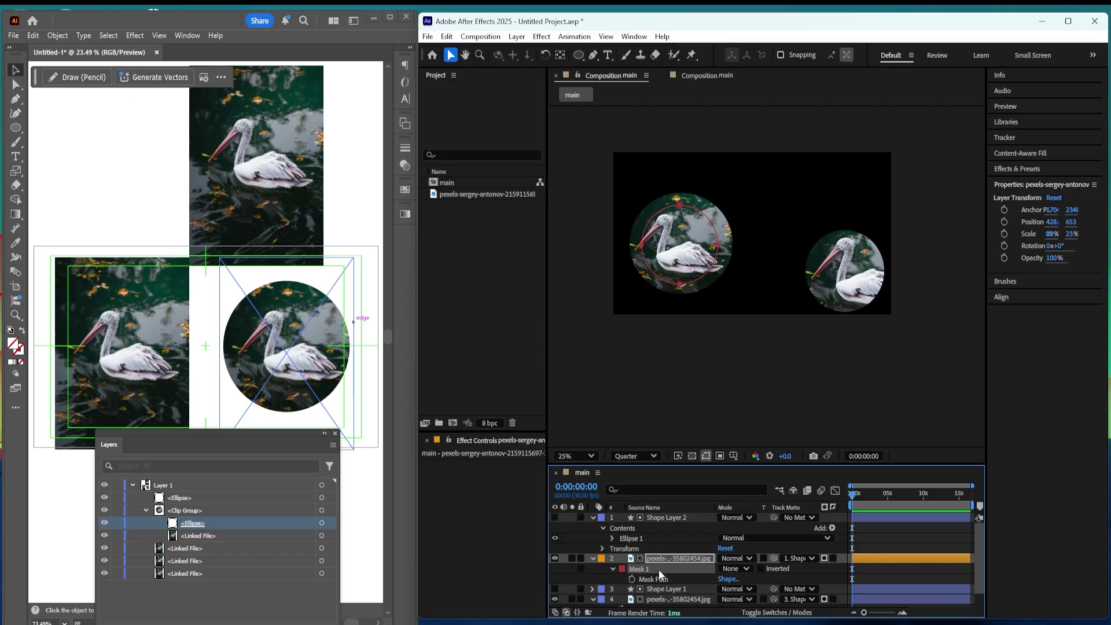
{"action": "key", "text": "s"}
{"action": "left_click", "coordinate": [895, 535]}
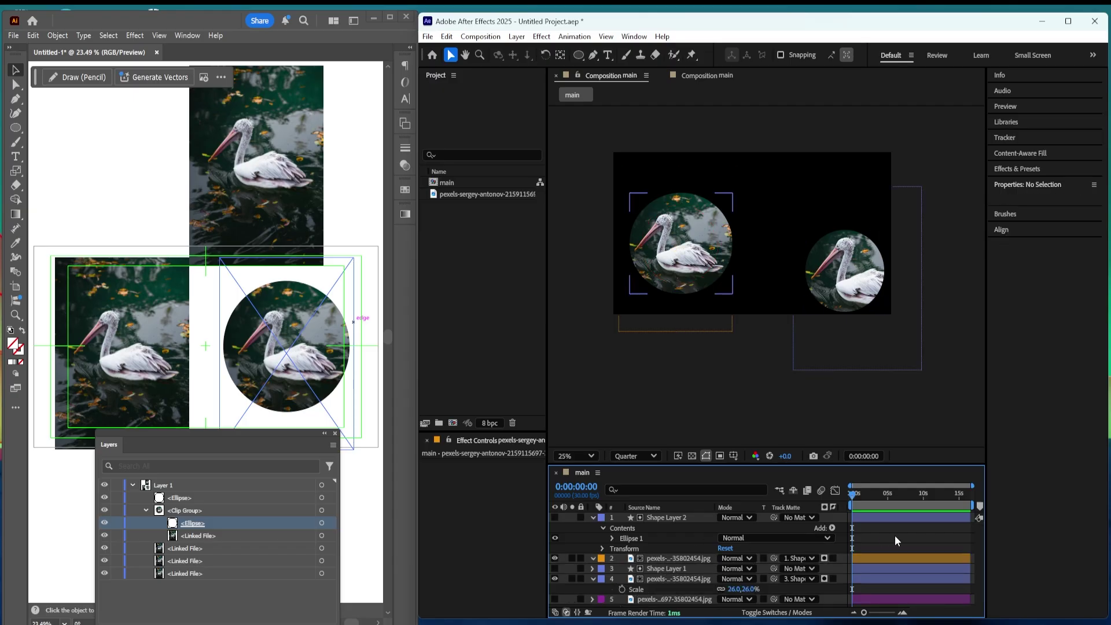
Step: Set the labels of Shape Layer 2 and the left photo layer to Orange, and move the photo inside its matte to about 488, 653
{"action": "left_click", "coordinate": [669, 559]}
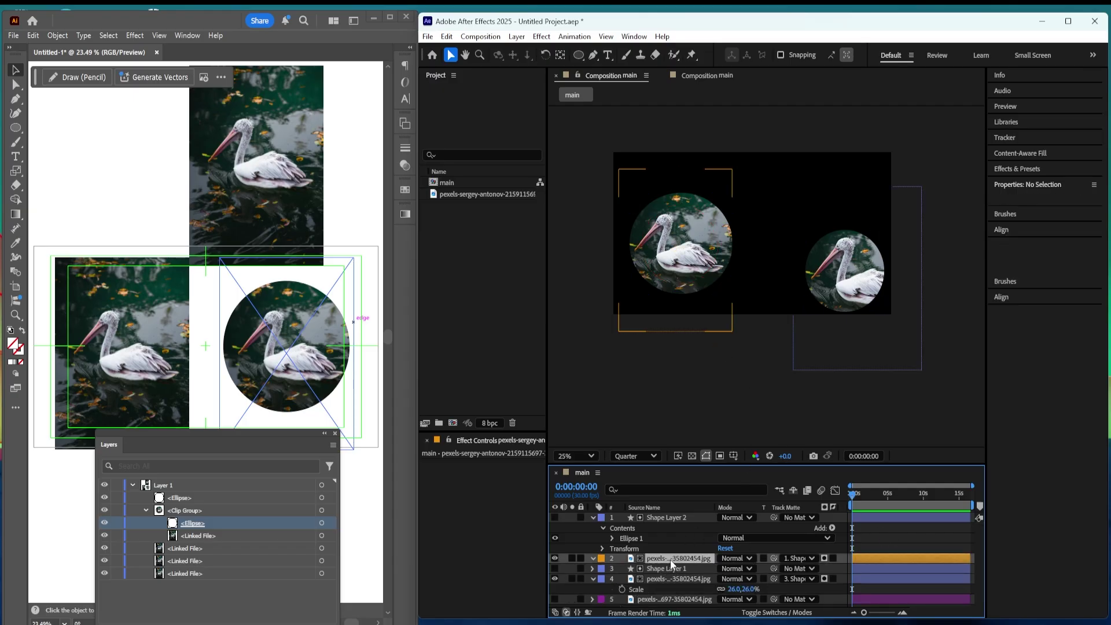
{"action": "left_click", "coordinate": [675, 516], "text": "ctrl"}
{"action": "left_click", "coordinate": [598, 517]}
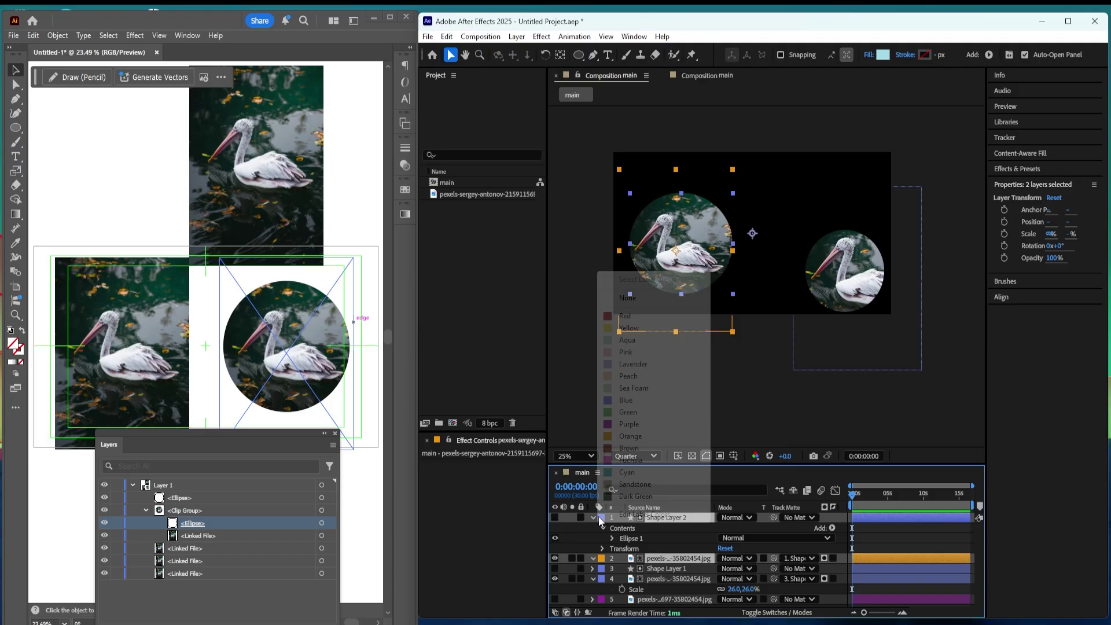
{"action": "left_click", "coordinate": [636, 437]}
{"action": "left_click", "coordinate": [887, 536]}
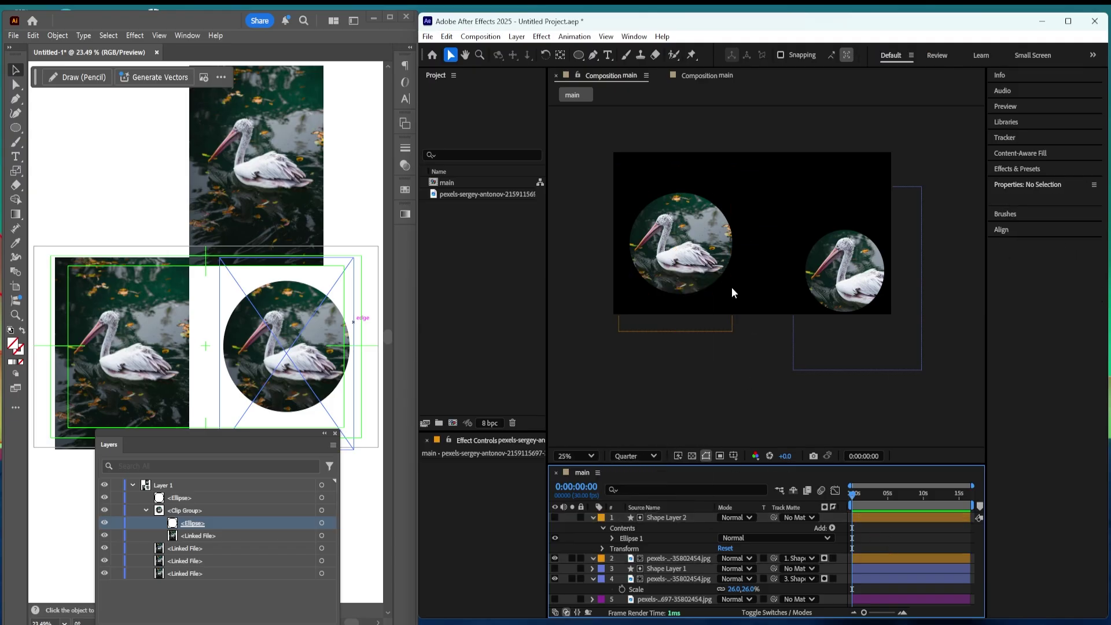
{"action": "mouse_move", "coordinate": [714, 322]}
{"action": "left_mouse_down"}
{"action": "mouse_move", "coordinate": [711, 296]}
{"action": "mouse_move", "coordinate": [723, 321]}
{"action": "left_mouse_up"}
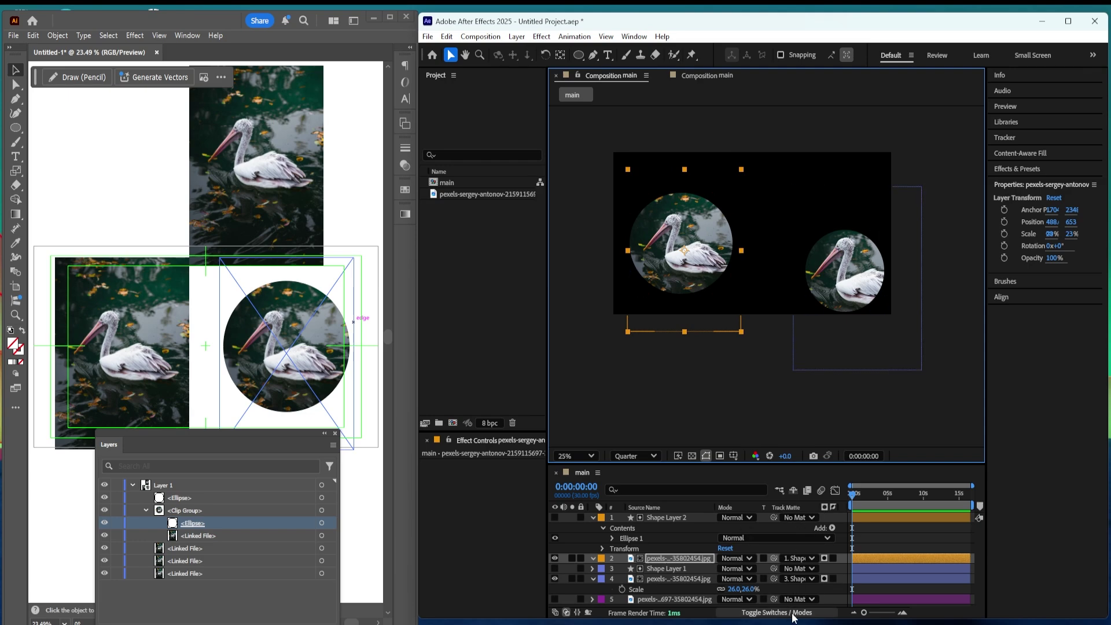
Step: Switch the timeline from modes to layer switches, briefly expanding and collapsing the transfer controls
{"action": "left_click", "coordinate": [771, 614]}
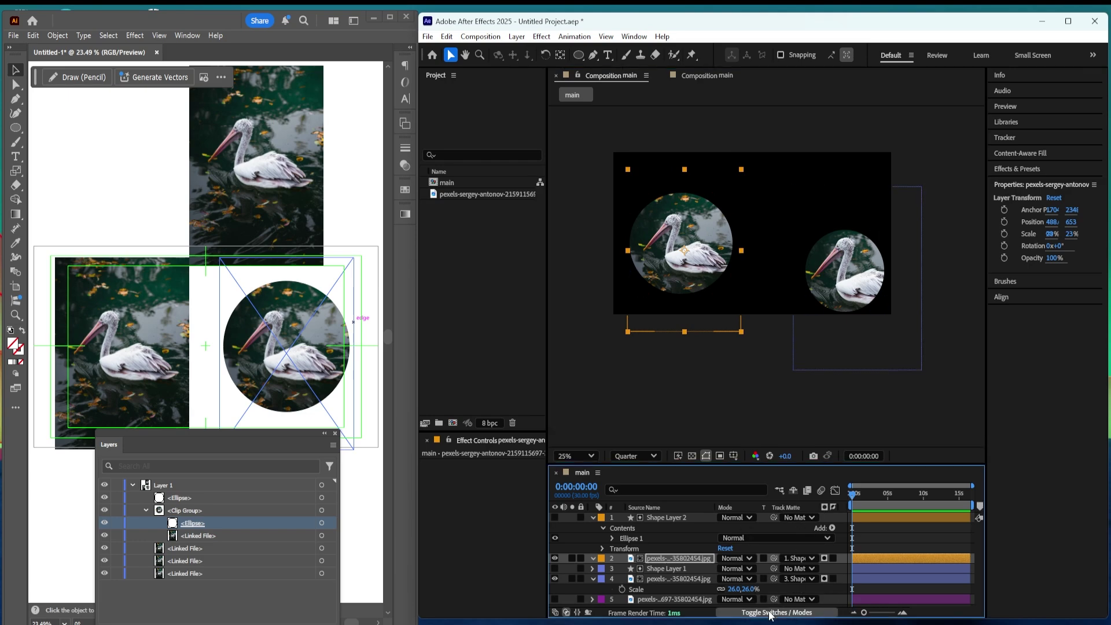
{"action": "left_click", "coordinate": [770, 614]}
{"action": "left_click", "coordinate": [769, 613]}
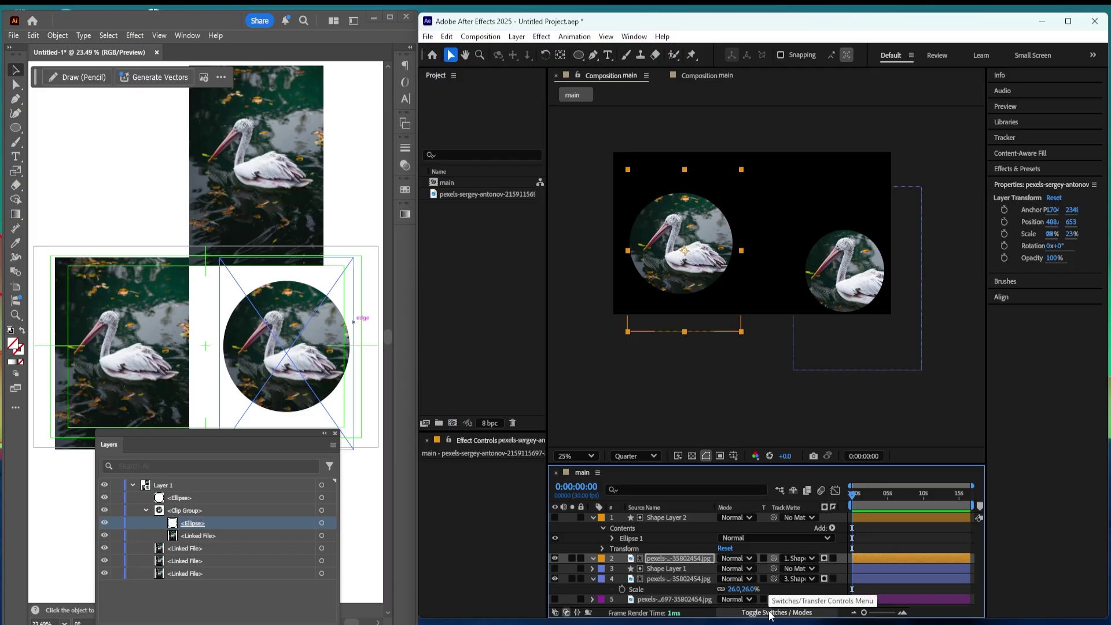
{"action": "left_click", "coordinate": [769, 613]}
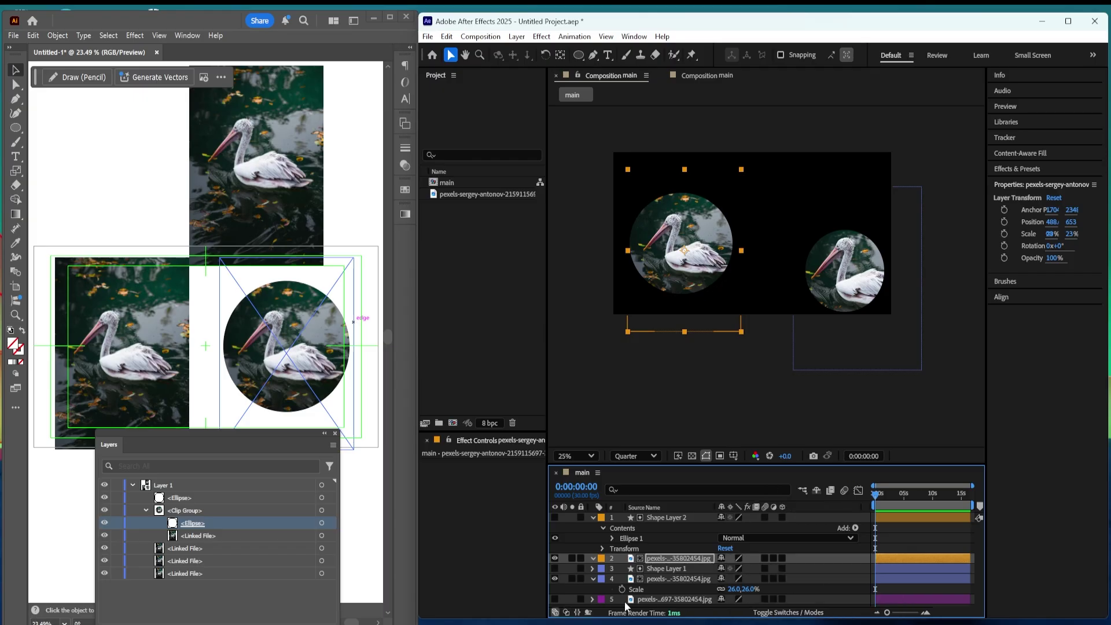
{"action": "left_click", "coordinate": [567, 613]}
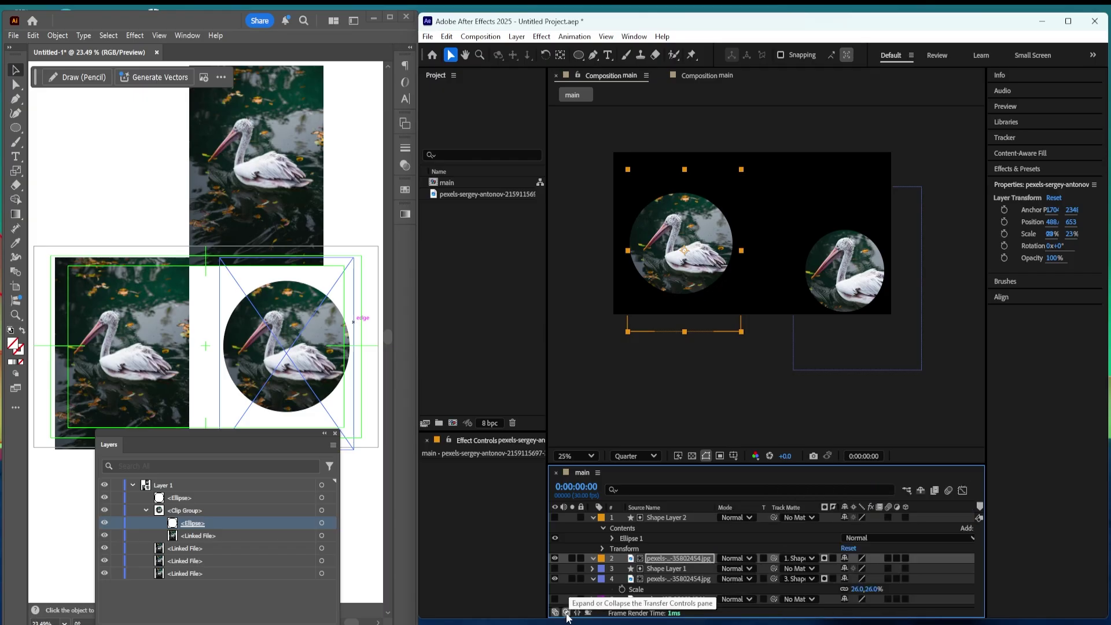
{"action": "left_click", "coordinate": [566, 613]}
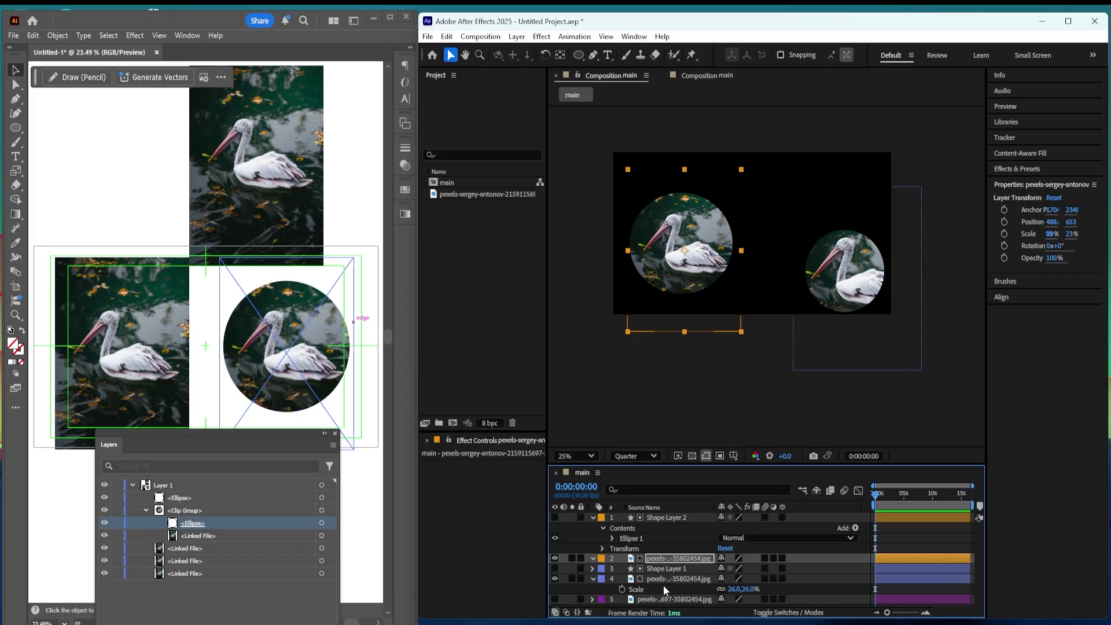
Step: Add the Parent & Link column to the timeline
{"action": "right_click", "coordinate": [805, 508]}
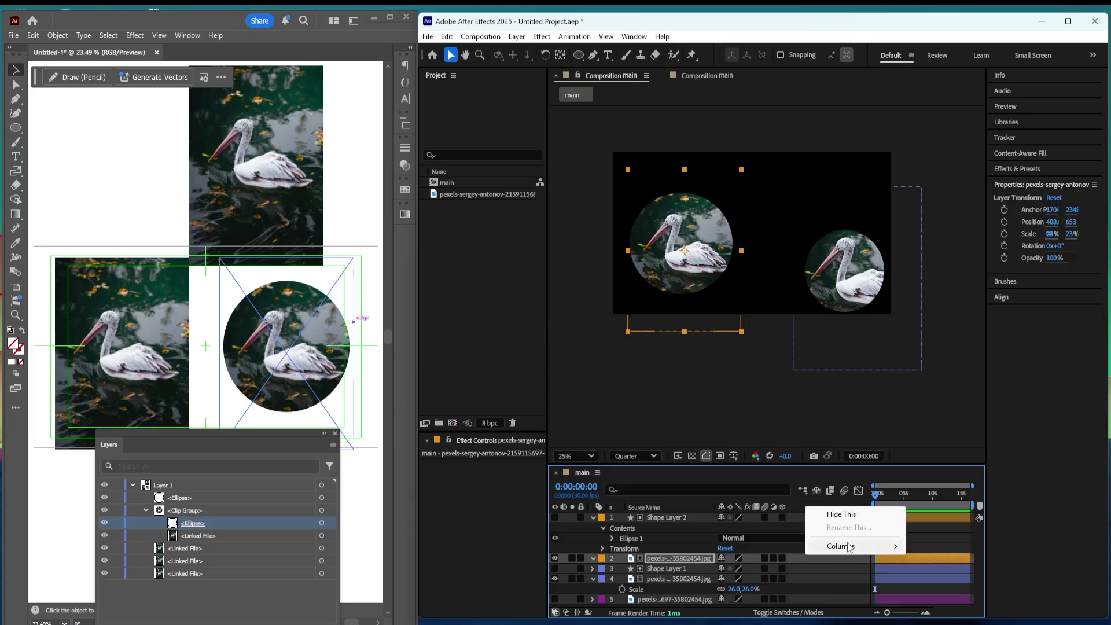
{"action": "mouse_move", "coordinate": [851, 546]}
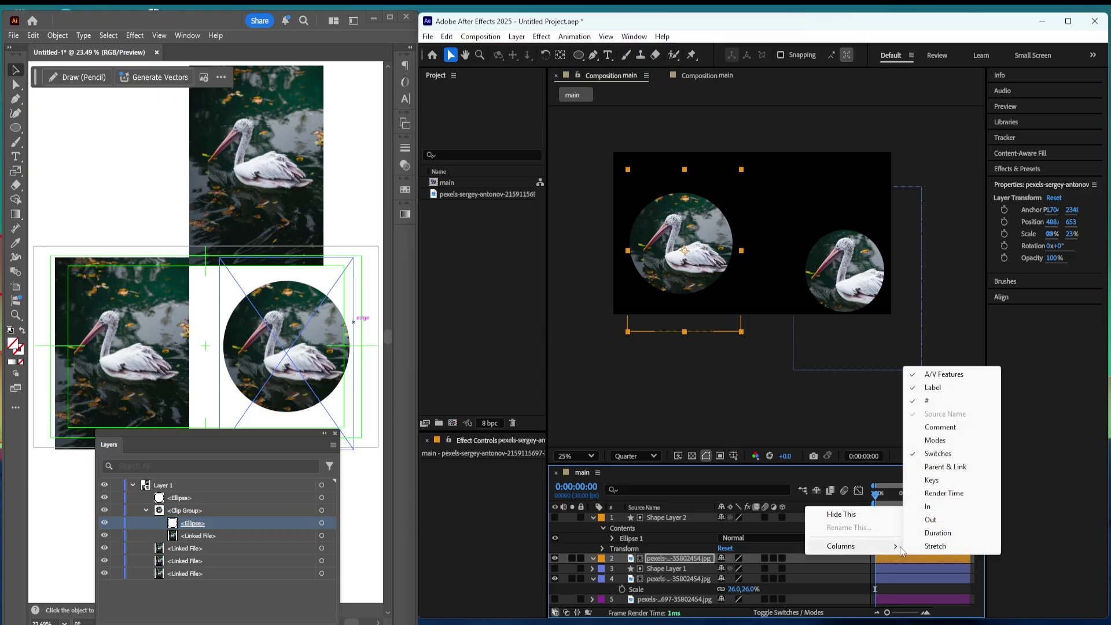
{"action": "left_click", "coordinate": [943, 466]}
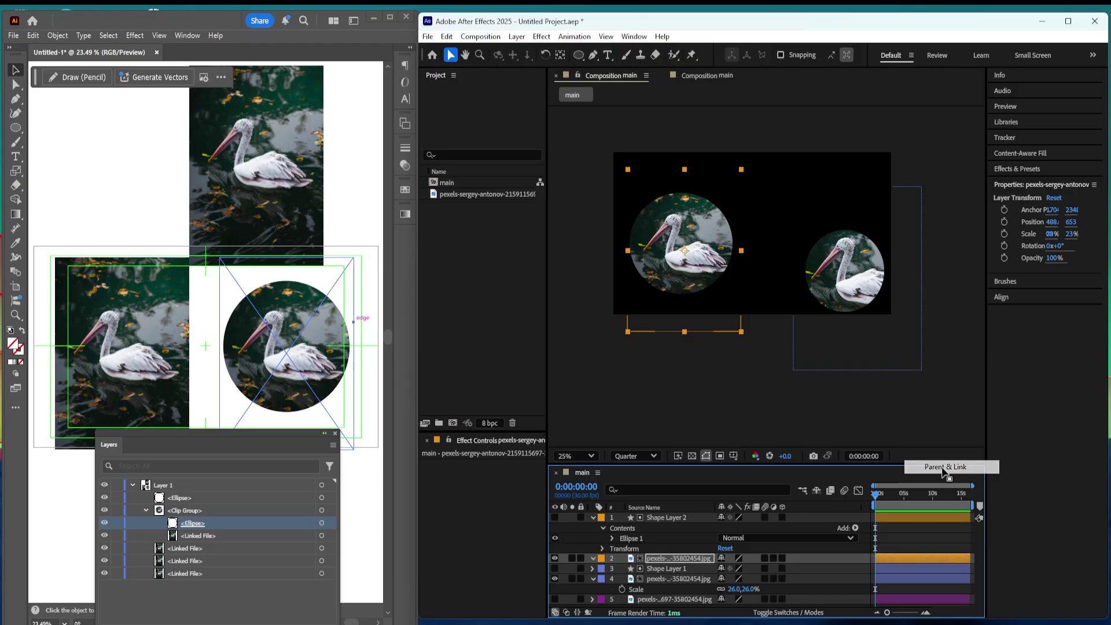
{"action": "left_click", "coordinate": [897, 538]}
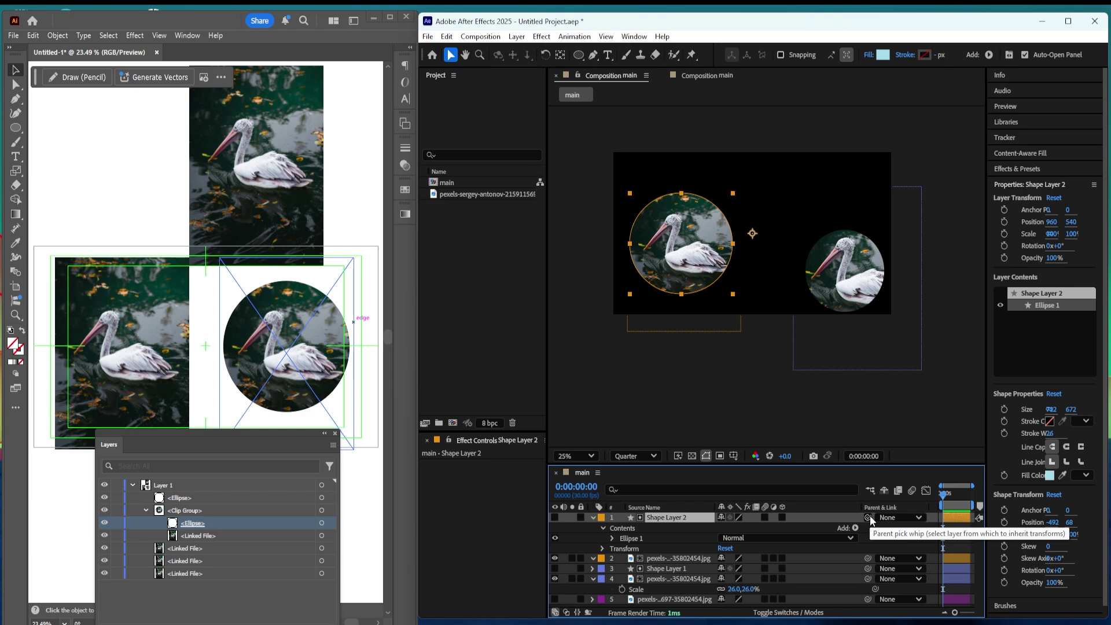
Step: Parent Shape Layer 2 to the left photo layer and keep layer 2 chosen in its parent list
{"action": "left_click_drag", "start_coordinate": [870, 517], "coordinate": [839, 524]}
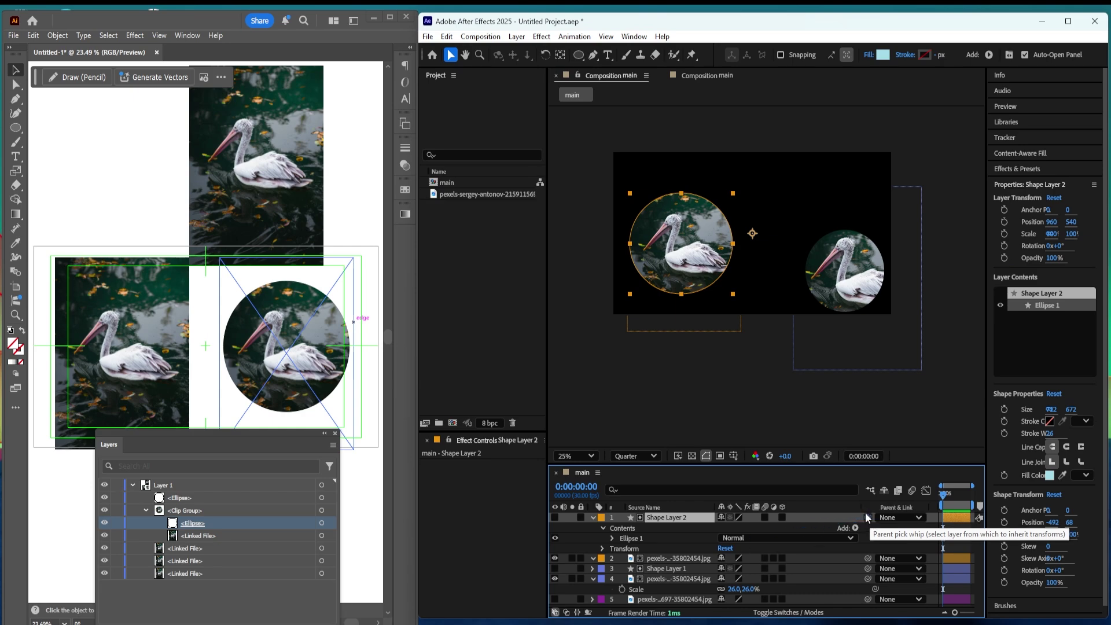
{"action": "left_click_drag", "start_coordinate": [867, 517], "coordinate": [679, 560]}
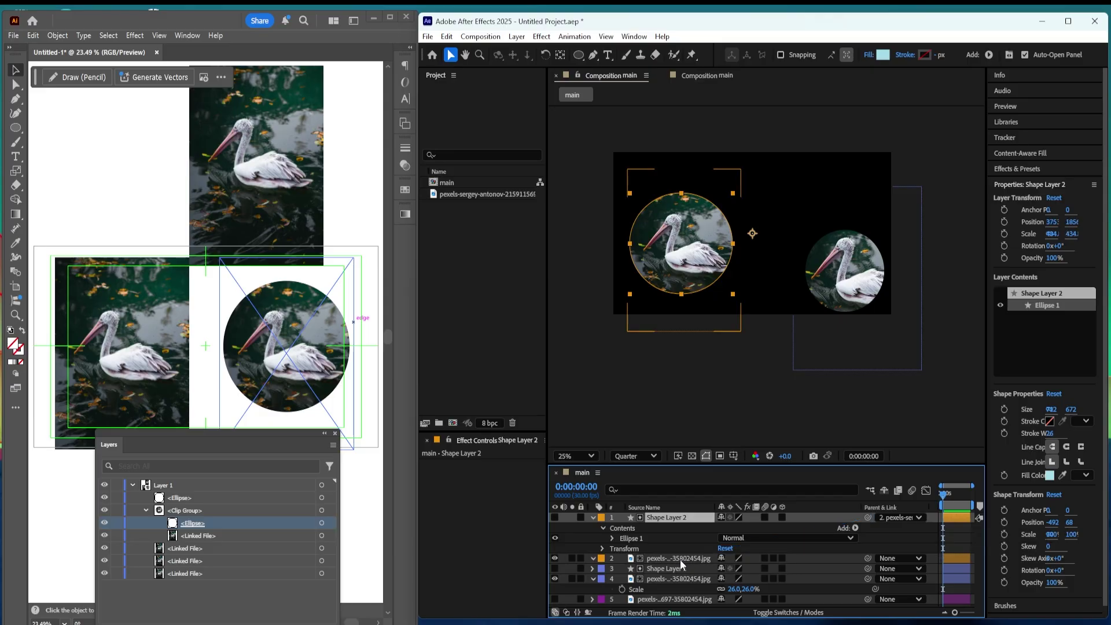
{"action": "key", "text": "F2"}
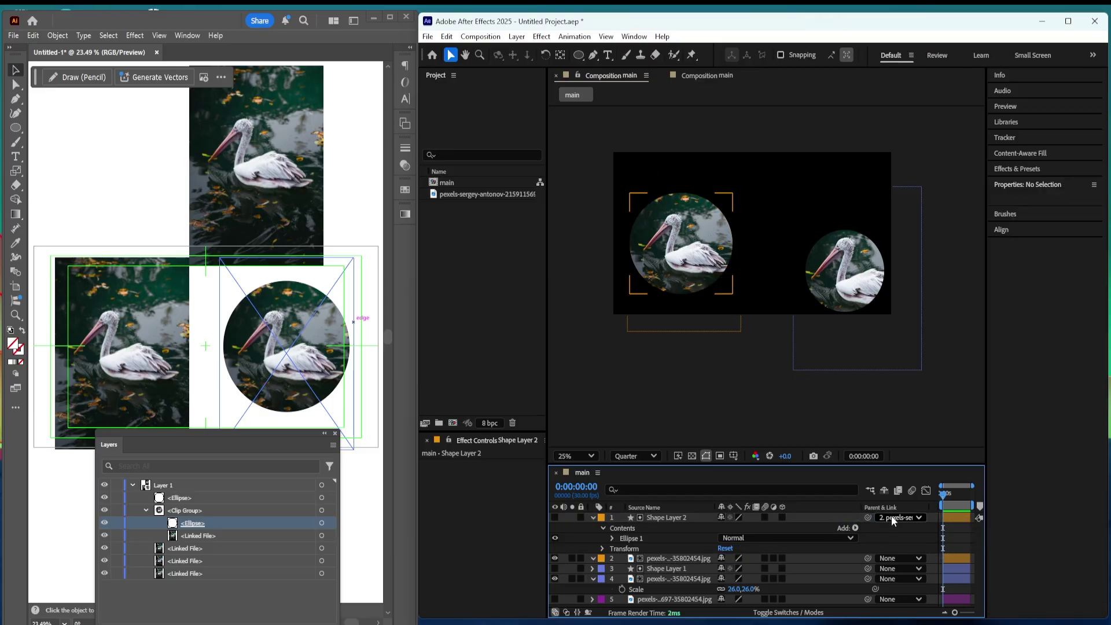
{"action": "left_click", "coordinate": [918, 518]}
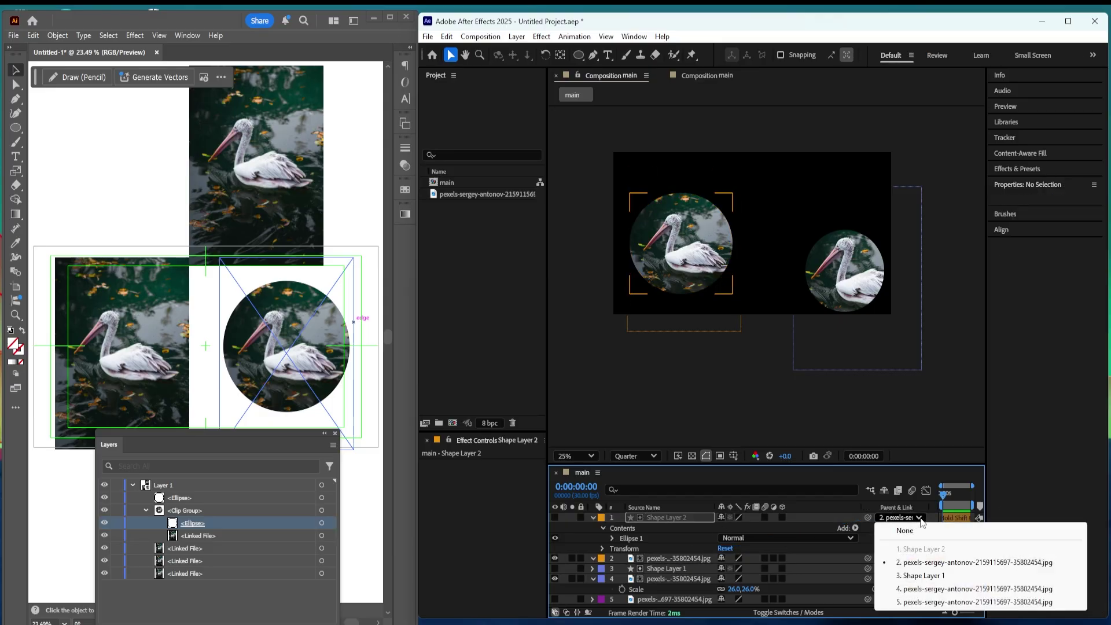
{"action": "left_click", "coordinate": [934, 521]}
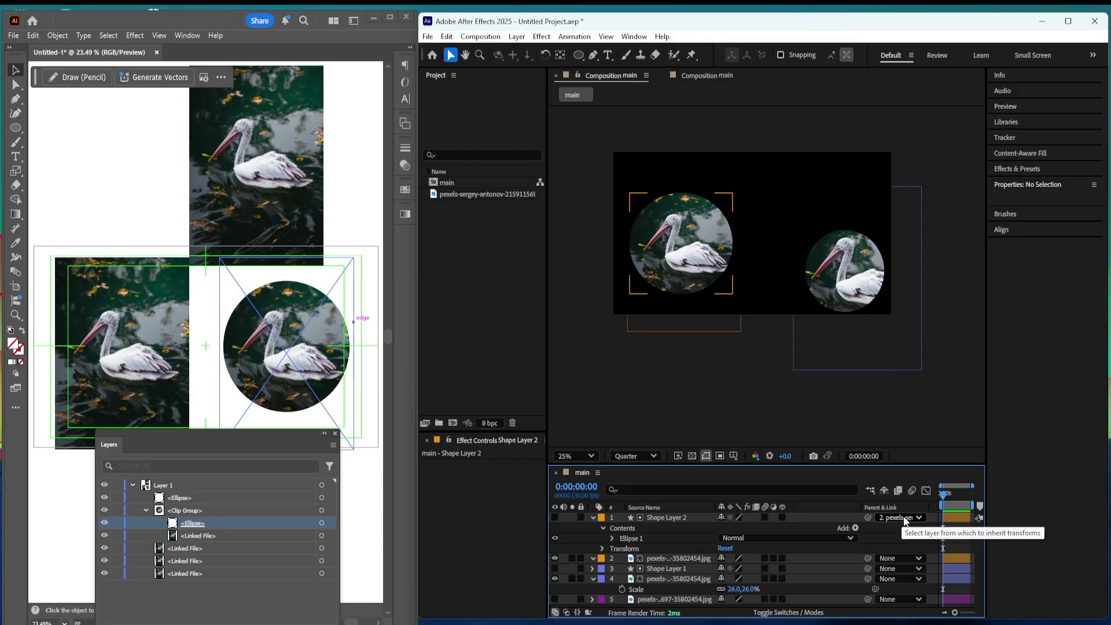
{"action": "left_click", "coordinate": [903, 517]}
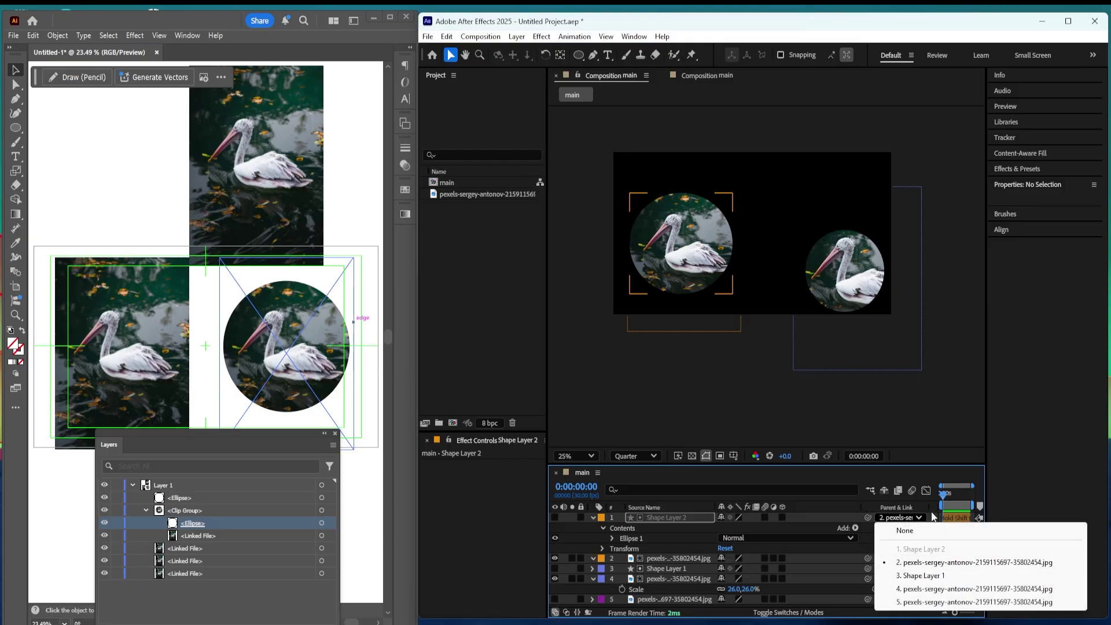
{"action": "left_click", "coordinate": [937, 562]}
Step: Try scaling the left photo layer together with its parented matte, and undo the scale change
{"action": "left_click", "coordinate": [701, 559]}
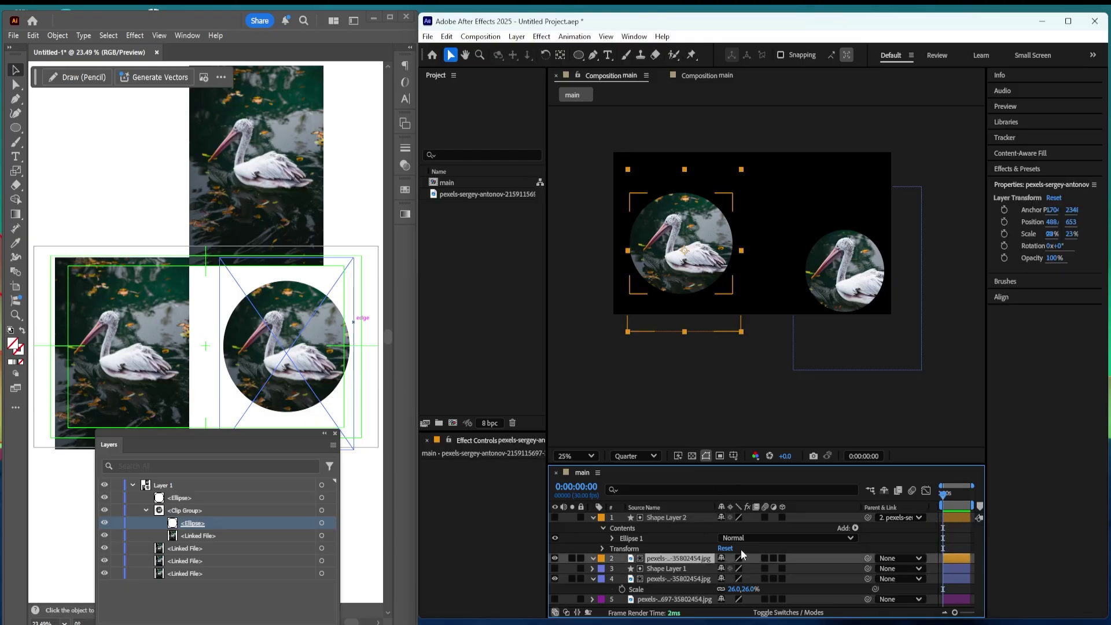
{"action": "left_click", "coordinate": [594, 559]}
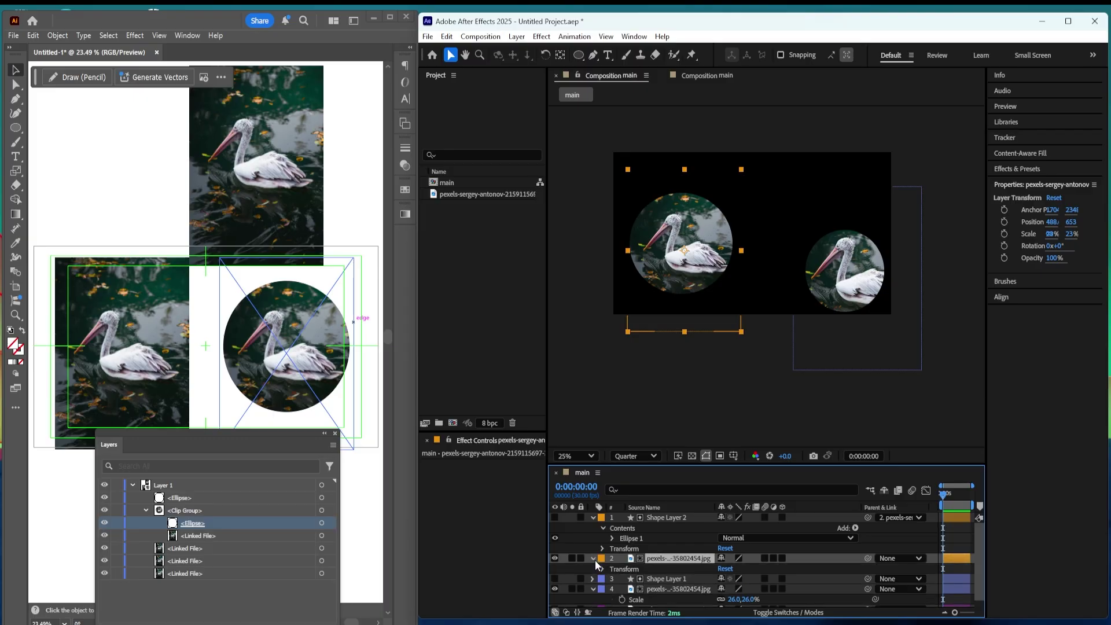
{"action": "key", "text": "s"}
{"action": "mouse_move", "coordinate": [732, 569]}
{"action": "left_mouse_down"}
{"action": "mouse_move", "coordinate": [757, 569]}
{"action": "mouse_move", "coordinate": [729, 570]}
{"action": "left_mouse_up"}
{"action": "key", "text": "ctrl+z"}
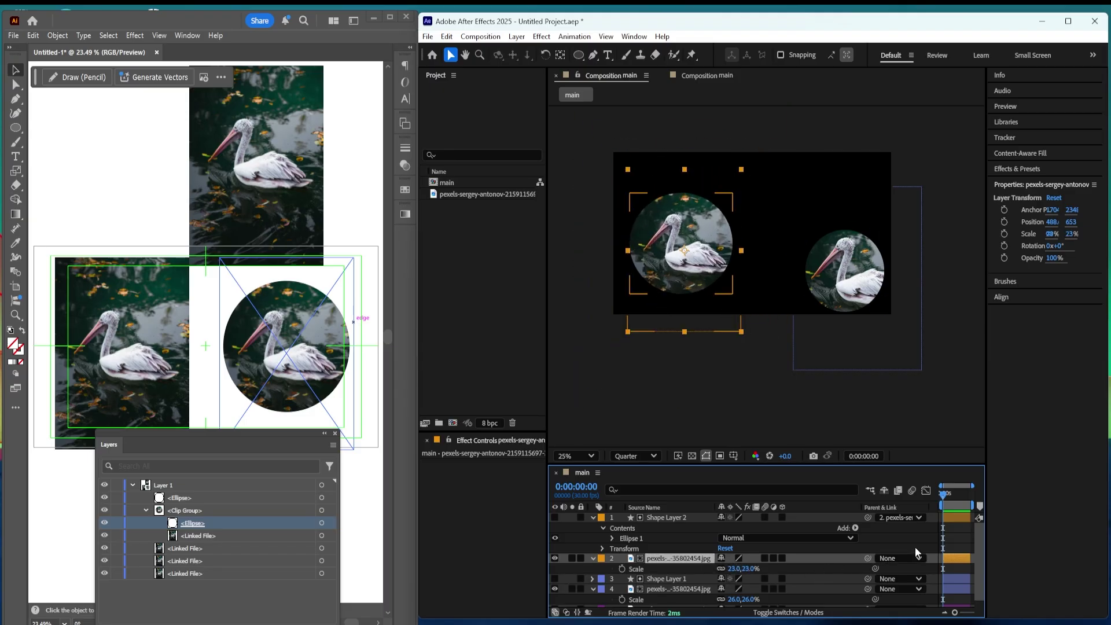
Step: Set the parent of Shape Layer 2 to None and parent the left photo layer to Shape Layer 2 instead
{"action": "left_click", "coordinate": [954, 536]}
{"action": "left_click", "coordinate": [691, 561]}
{"action": "left_click", "coordinate": [895, 517]}
{"action": "left_click", "coordinate": [909, 530]}
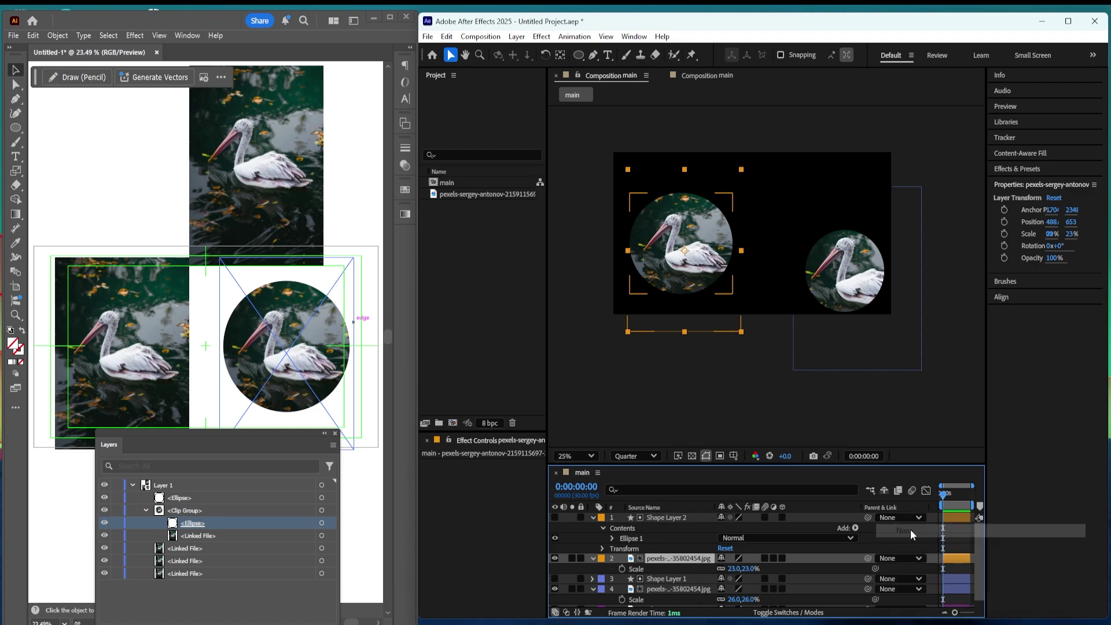
{"action": "left_click", "coordinate": [940, 533]}
{"action": "left_click_drag", "start_coordinate": [867, 558], "coordinate": [706, 521]}
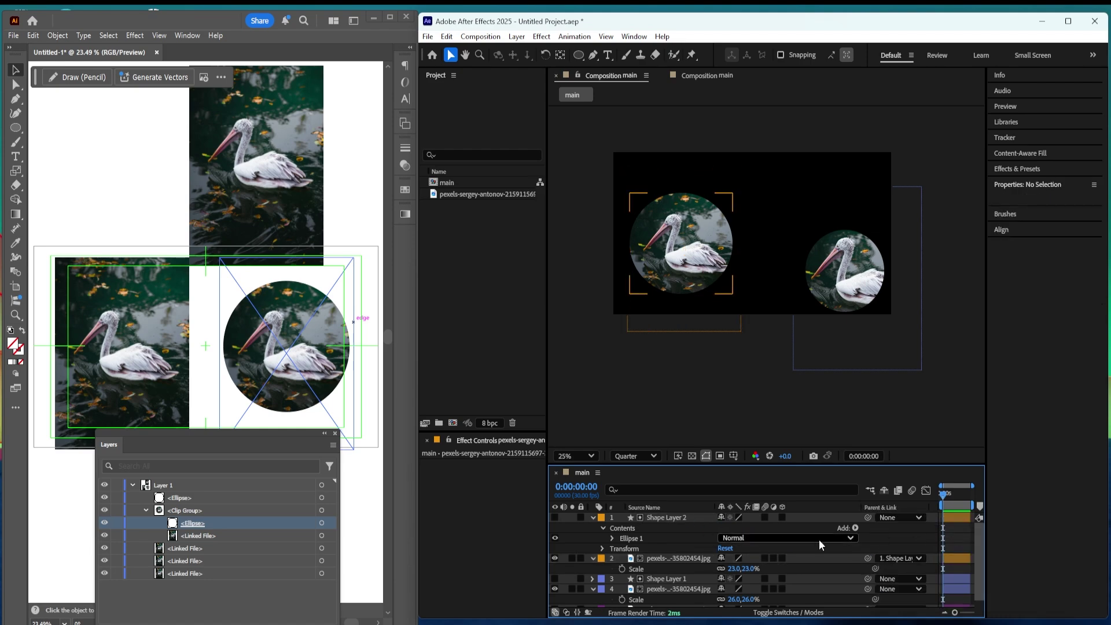
Step: Try moving Shape Layer 2 with its parented photo, then undo the move and deselect
{"action": "left_click", "coordinate": [672, 518]}
{"action": "left_click_drag", "start_coordinate": [749, 235], "coordinate": [766, 240]}
{"action": "key", "text": "ctrl+z"}
{"action": "left_click", "coordinate": [956, 530]}
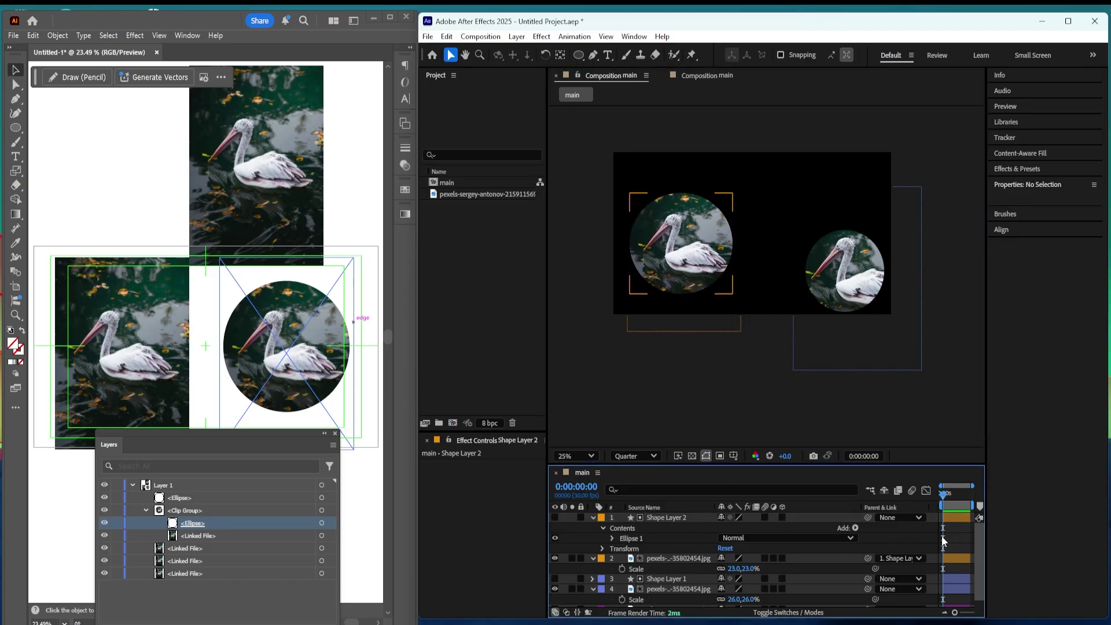
Step: Create a null object and place it at the centre of the left circular photo, at about 468, 592
{"action": "left_click", "coordinate": [516, 37]}
{"action": "mouse_move", "coordinate": [520, 46]}
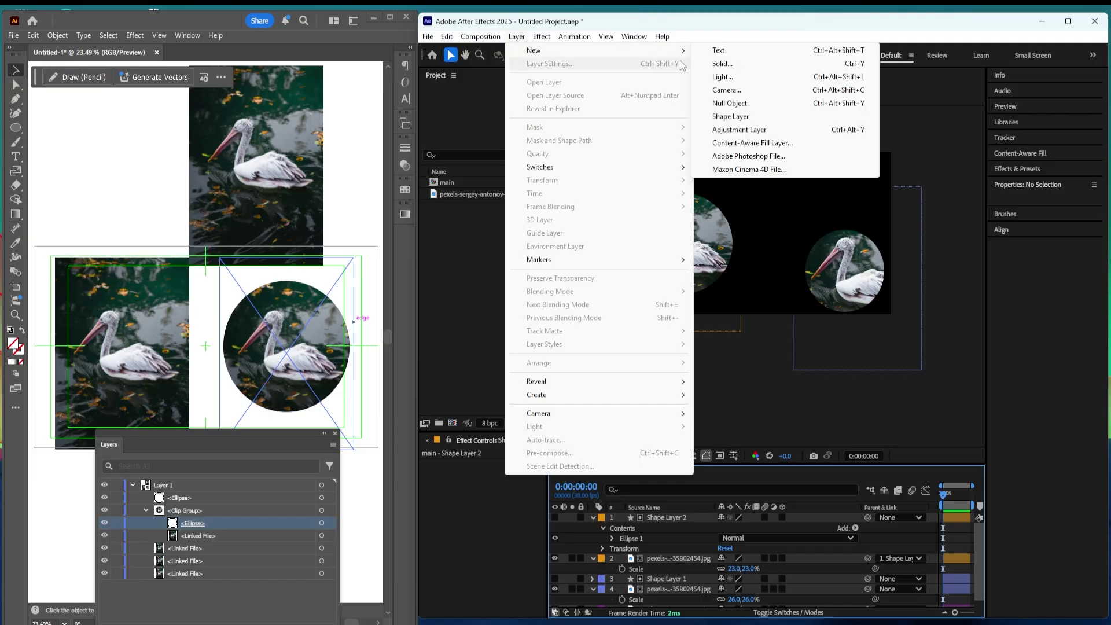
{"action": "left_click", "coordinate": [731, 105]}
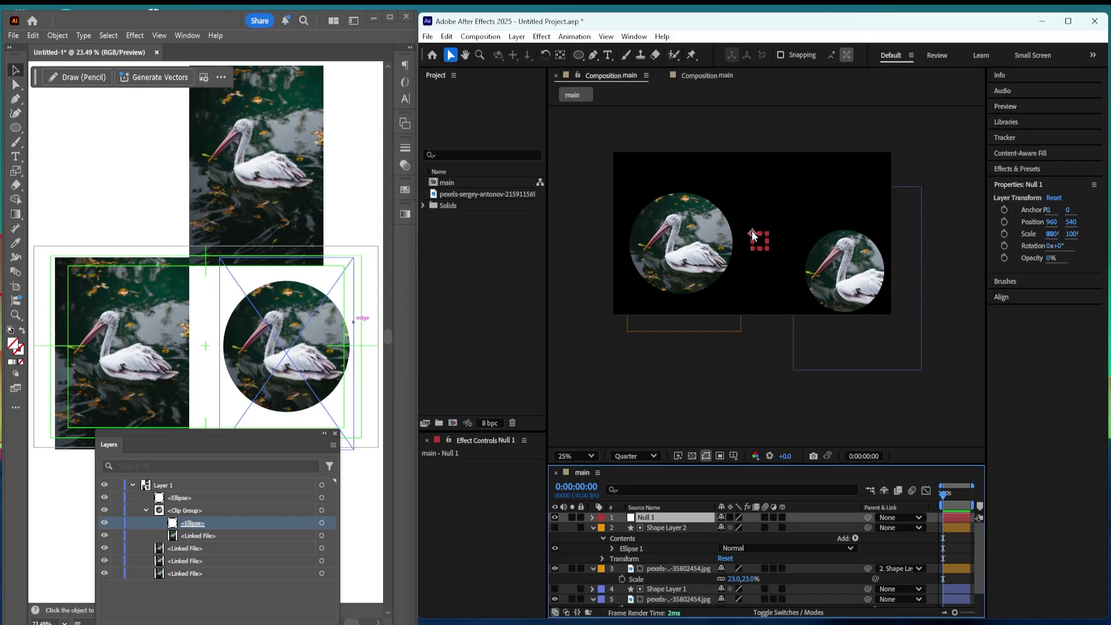
{"action": "left_click_drag", "start_coordinate": [752, 235], "coordinate": [681, 241]}
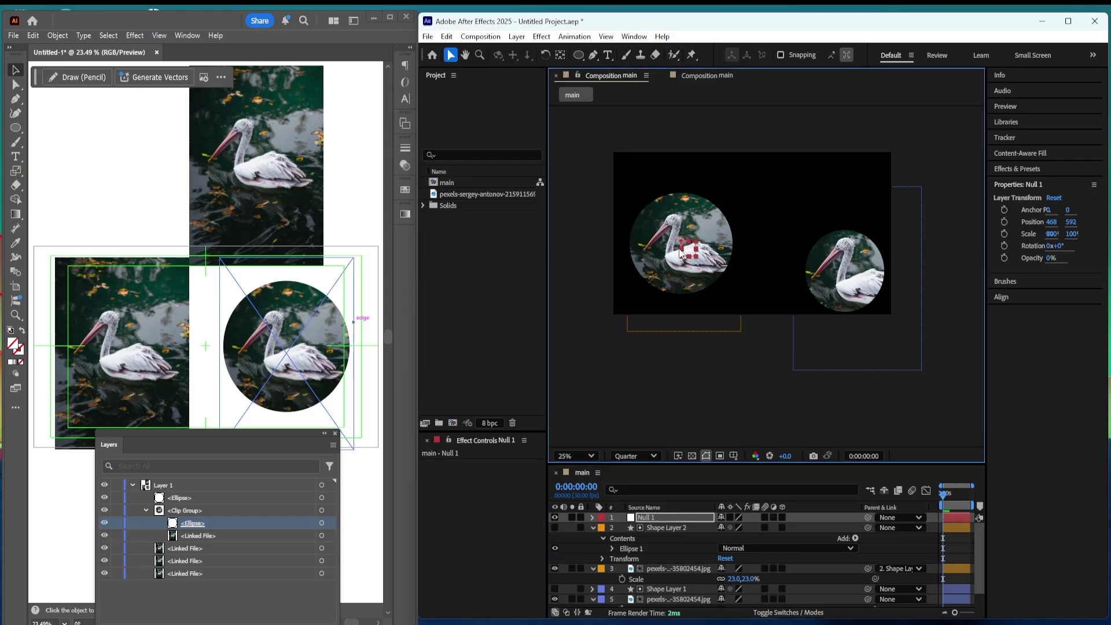
Step: Parent both the left photo layer and Shape Layer 2 to Null 1
{"action": "left_click", "coordinate": [686, 569]}
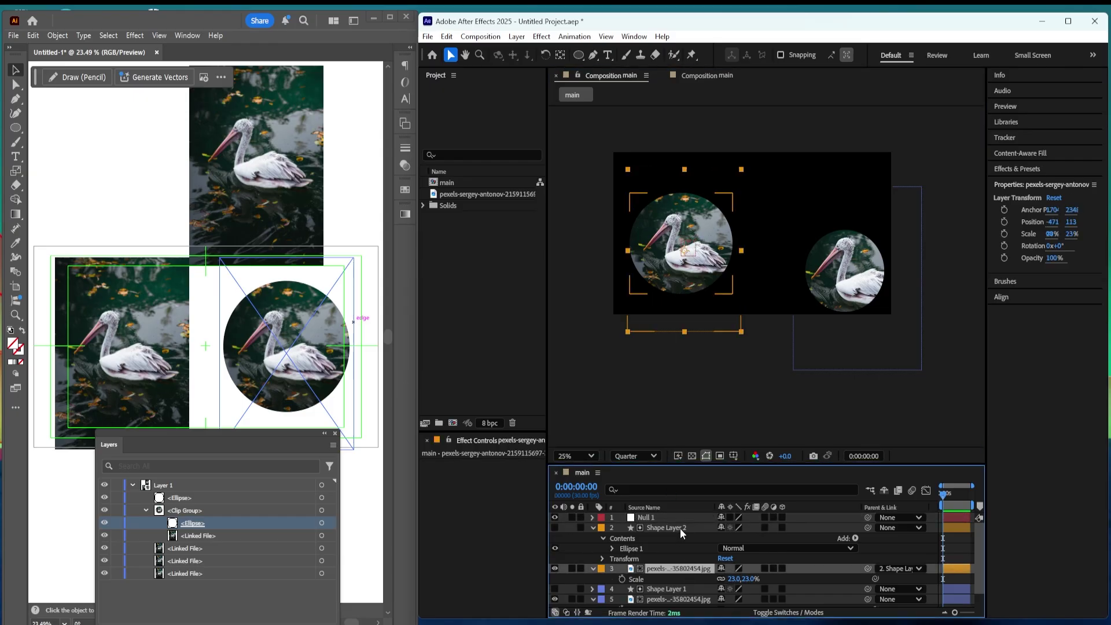
{"action": "left_click", "coordinate": [679, 529], "text": "ctrl"}
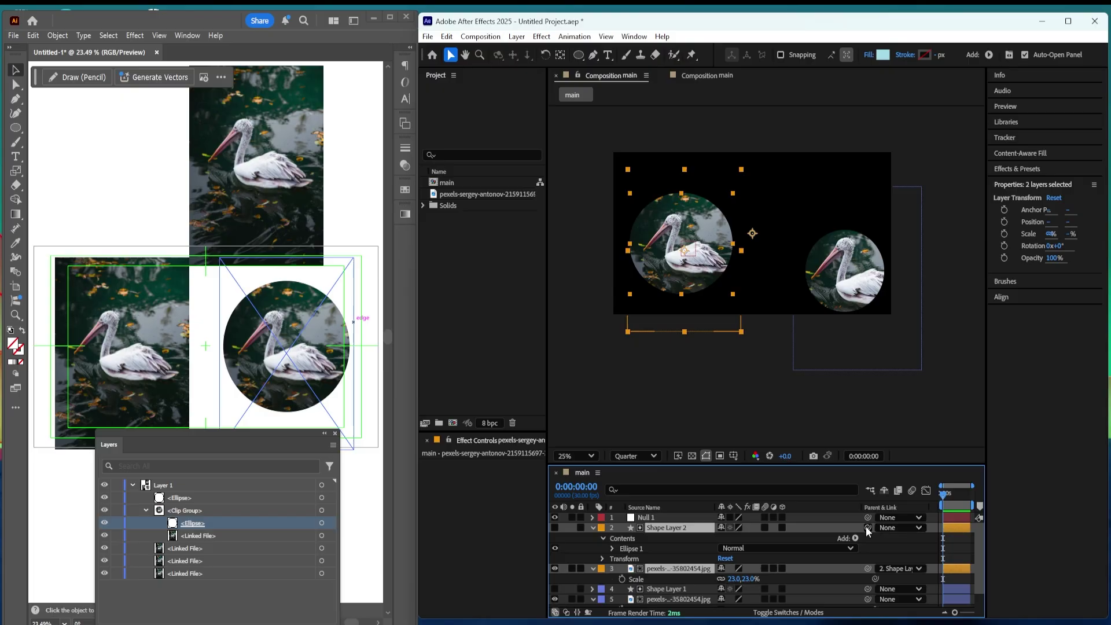
{"action": "left_click_drag", "start_coordinate": [867, 527], "coordinate": [691, 517]}
Step: Move Null 1 with its parented photo and matte horizontally toward the composition centre, to about 704, 584
{"action": "left_click", "coordinate": [685, 520]}
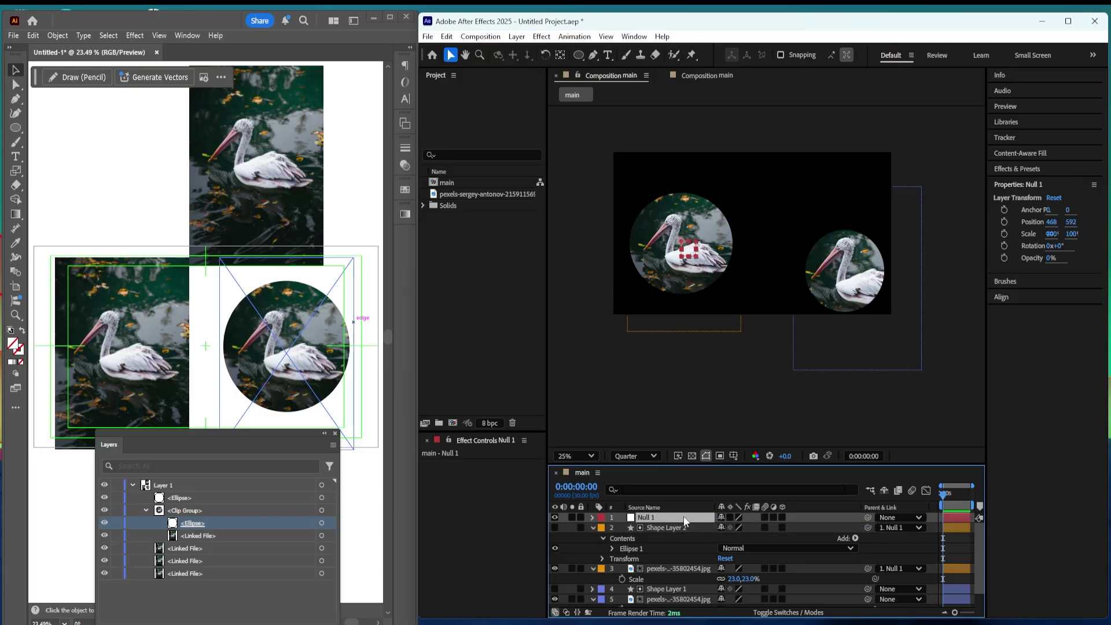
{"action": "left_click", "coordinate": [720, 390]}
{"action": "left_click_drag", "start_coordinate": [679, 250], "coordinate": [707, 250]}
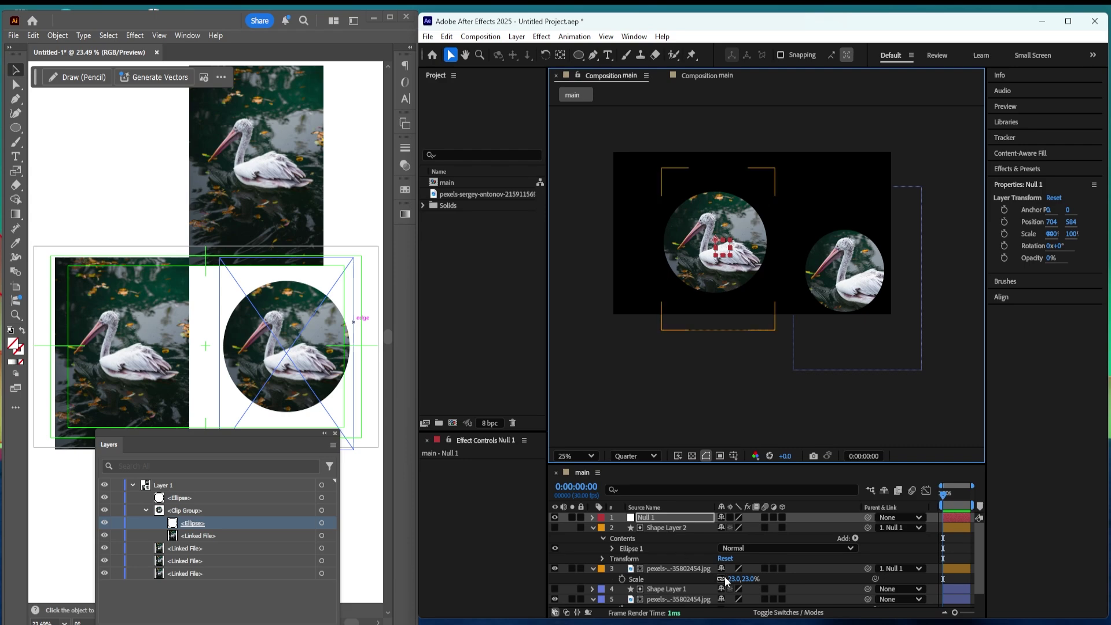
Step: Scale the left photo layer to 24% and rotate it counterclockwise inside its circular matte
{"action": "mouse_move", "coordinate": [734, 584]}
{"action": "left_mouse_down"}
{"action": "mouse_move", "coordinate": [744, 581]}
{"action": "mouse_move", "coordinate": [720, 582]}
{"action": "mouse_move", "coordinate": [735, 580]}
{"action": "left_mouse_up"}
{"action": "left_click", "coordinate": [734, 580]}
{"action": "key", "text": "w"}
{"action": "left_click_drag", "start_coordinate": [745, 318], "coordinate": [762, 290]}
{"action": "key", "text": "v"}
Step: Move Null 1 slightly upward with its parented layers and set its scale to 98%
{"action": "left_click", "coordinate": [676, 516]}
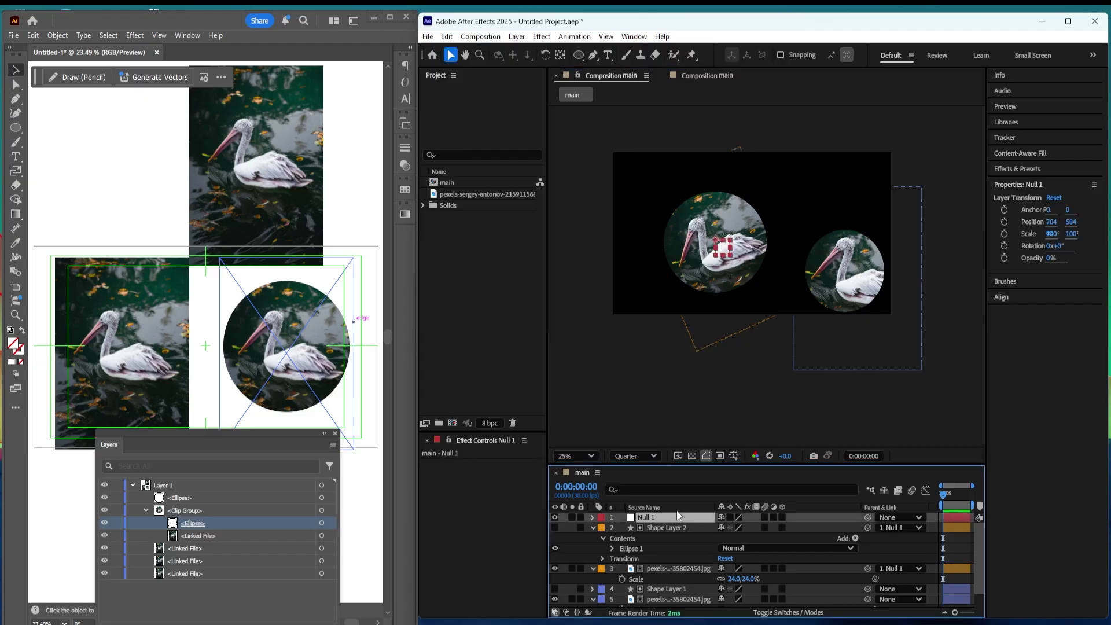
{"action": "left_click_drag", "start_coordinate": [719, 253], "coordinate": [715, 236]}
{"action": "key", "text": "s"}
{"action": "left_click_drag", "start_coordinate": [731, 527], "coordinate": [726, 525]}
Step: Set the scale of Shape Layer 2 to 96% and widen the timeline's layer-bar area
{"action": "left_click", "coordinate": [700, 538]}
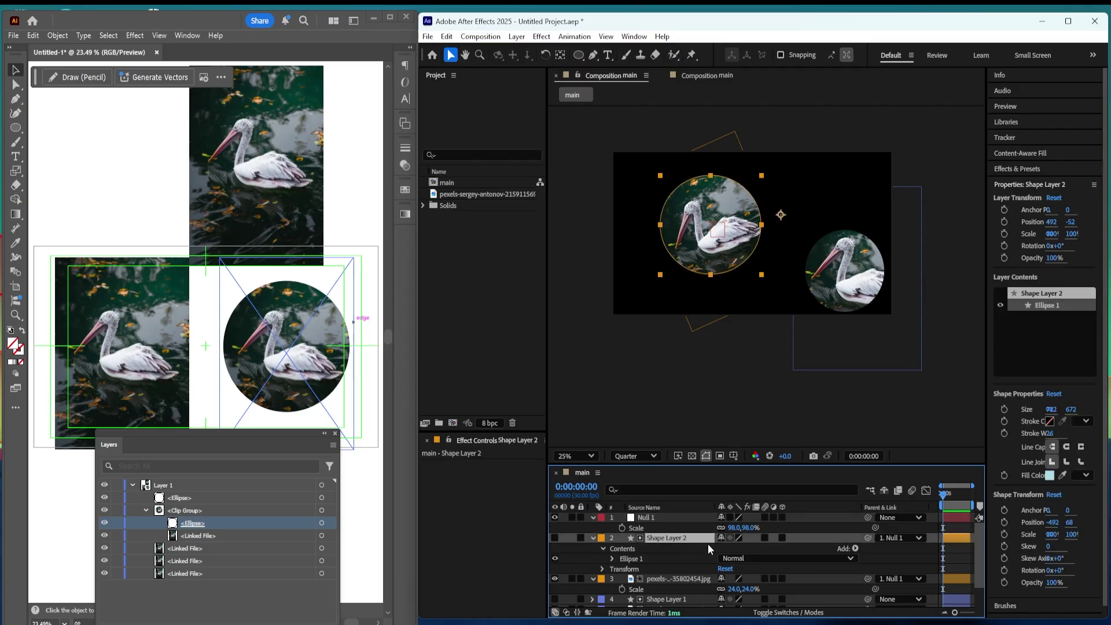
{"action": "key", "text": "s"}
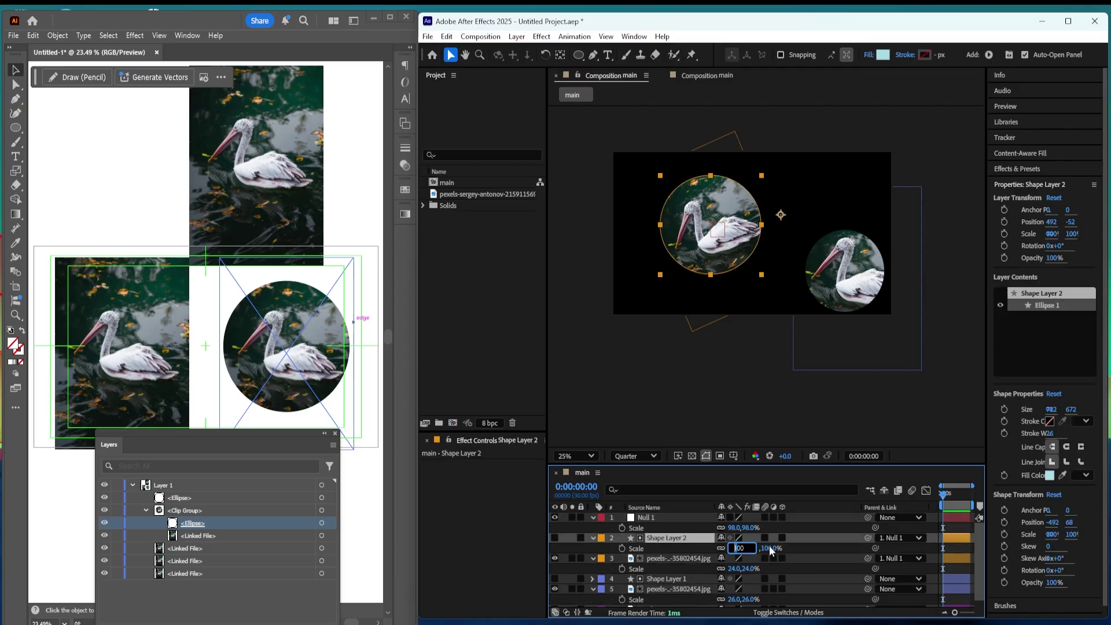
{"action": "key", "text": "F2"}
{"action": "mouse_move", "coordinate": [757, 549]}
{"action": "left_mouse_down"}
{"action": "mouse_move", "coordinate": [736, 547]}
{"action": "mouse_move", "coordinate": [751, 548]}
{"action": "left_mouse_up"}
{"action": "key", "text": "F2"}
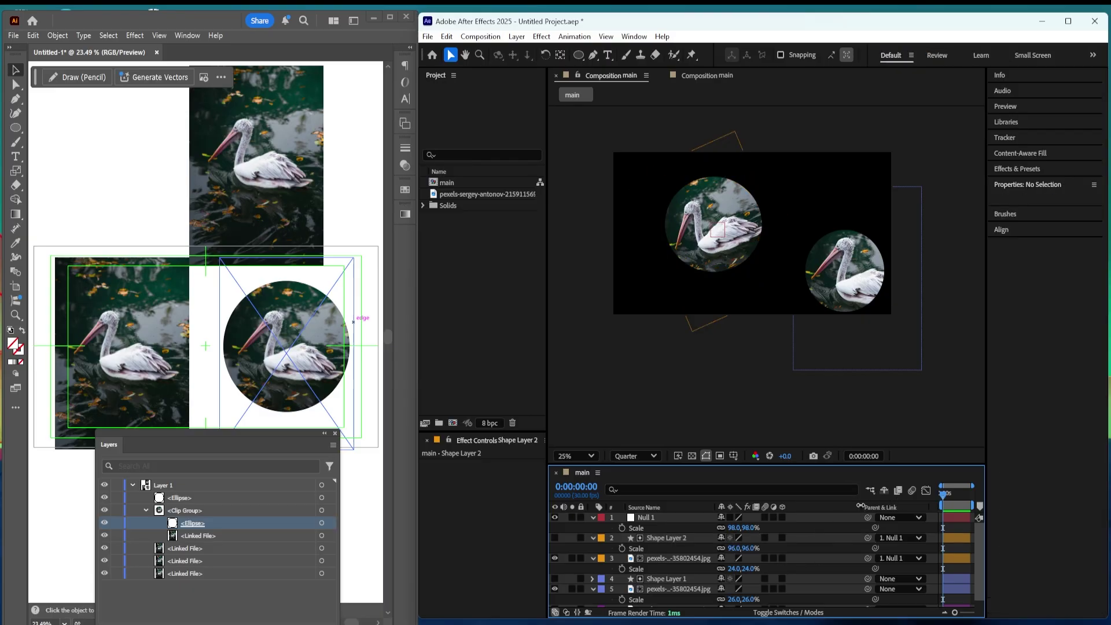
{"action": "left_click_drag", "start_coordinate": [862, 508], "coordinate": [804, 513]}
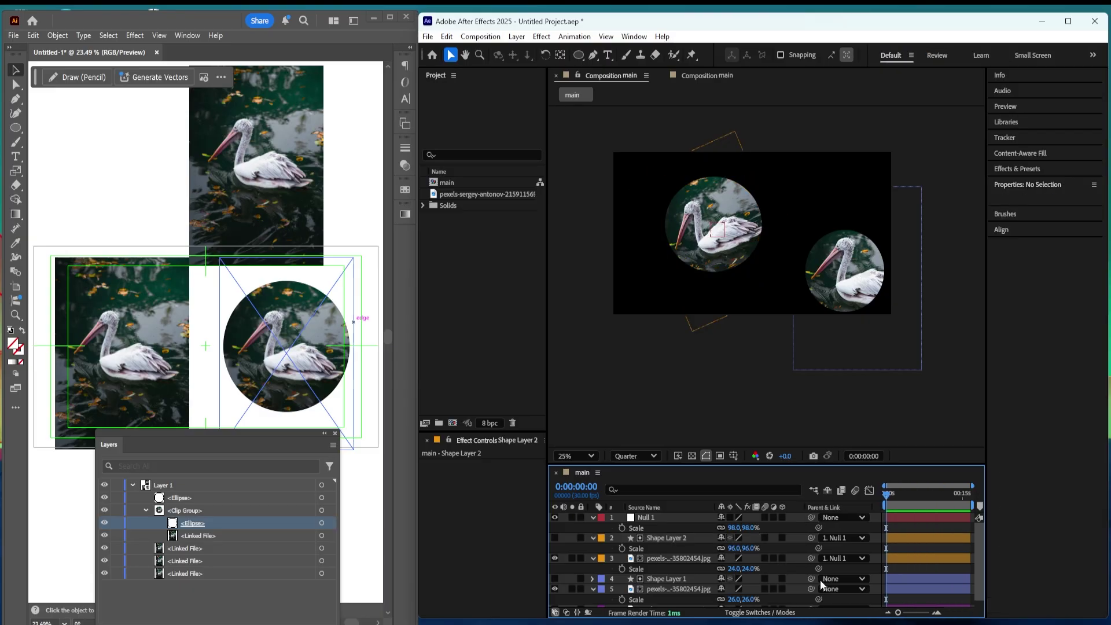